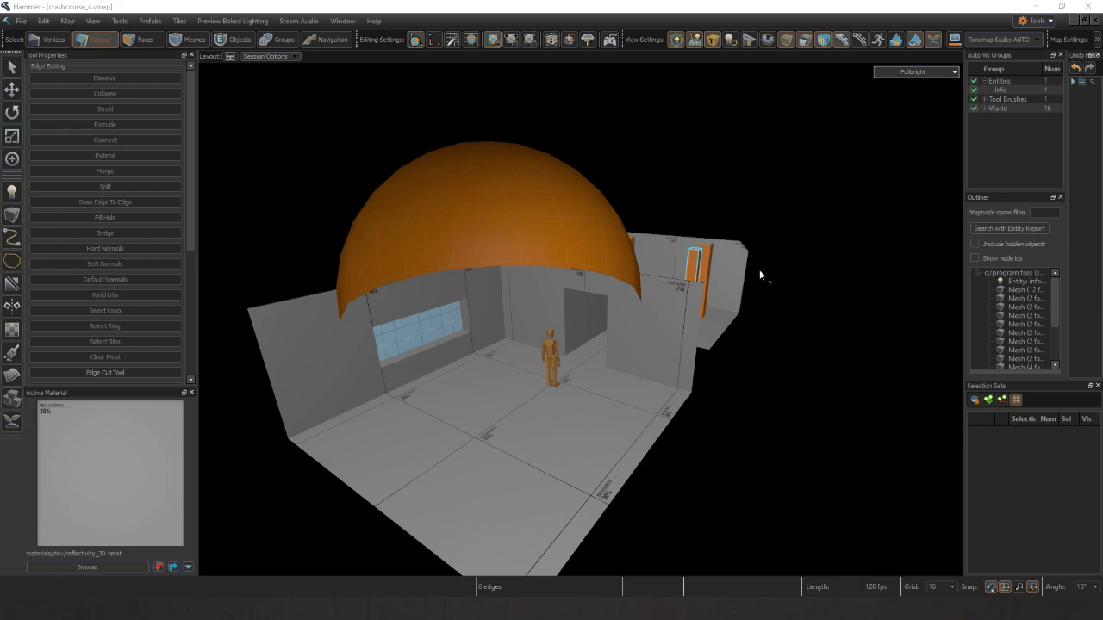
- Examine the domed room and the connected pillar room from outside and inside, ending at the pillar room's far wall
key(z)
key(w)
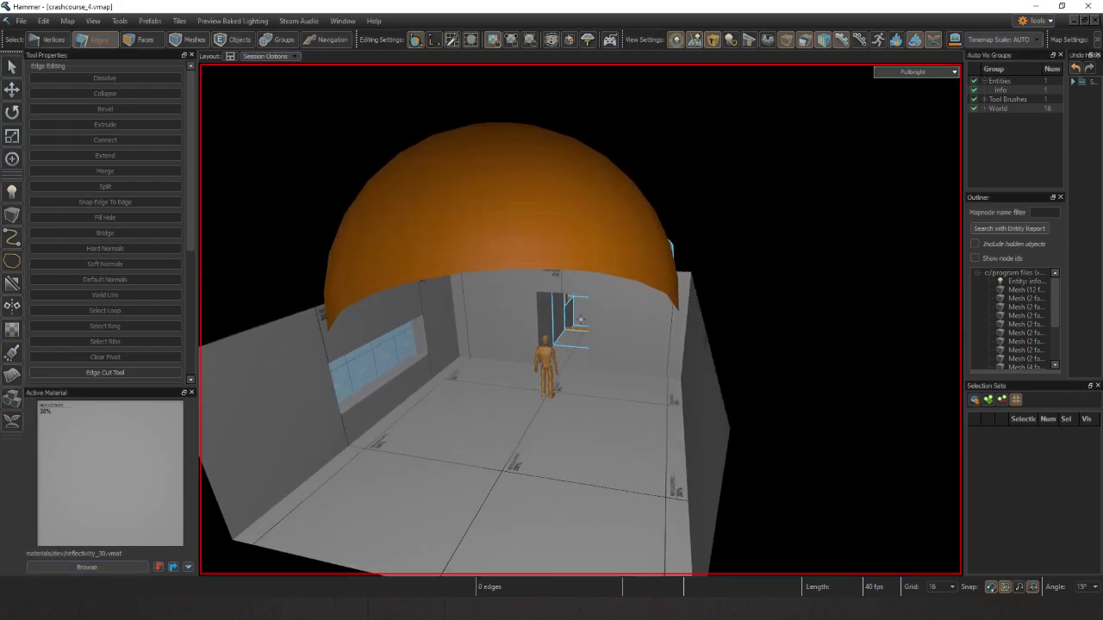
key(a)
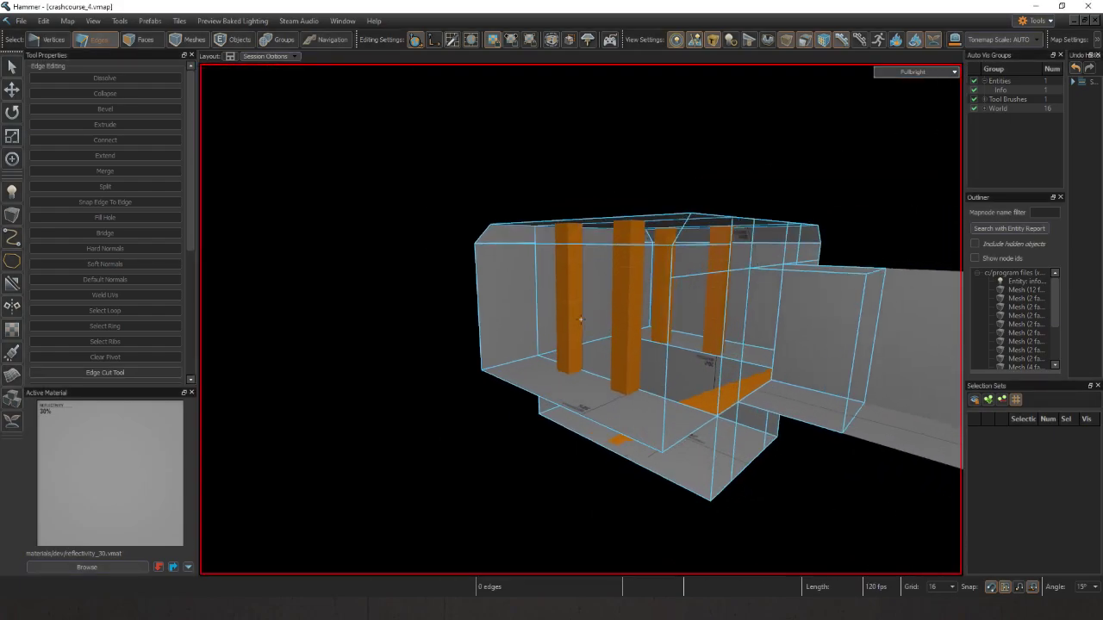
key(w)
key(d)
key(w)
key(z)
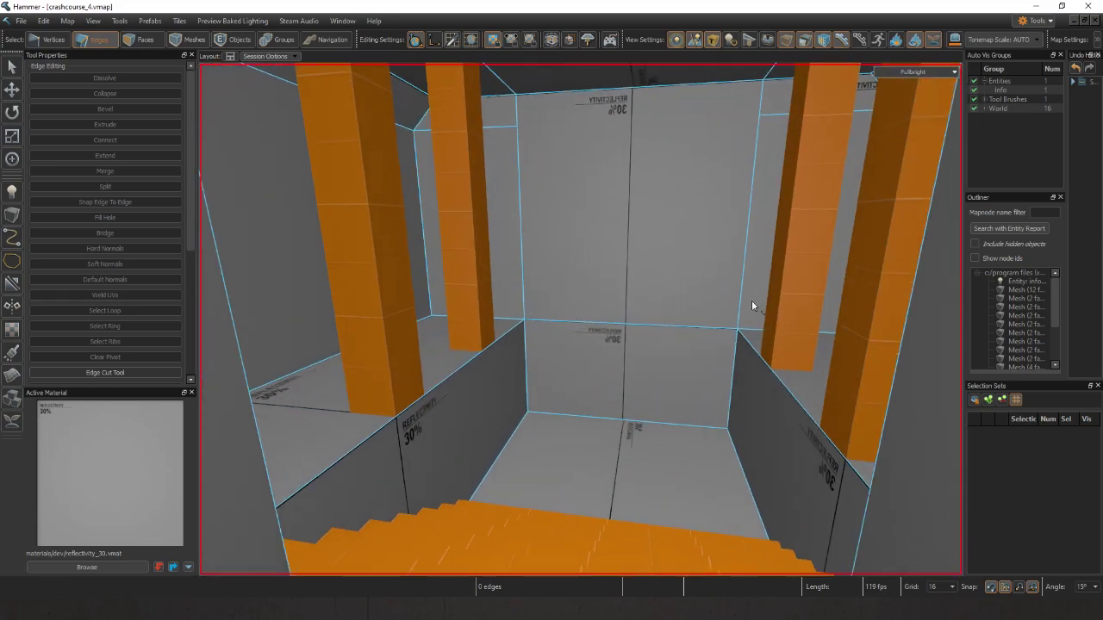
key(w)
key(a)
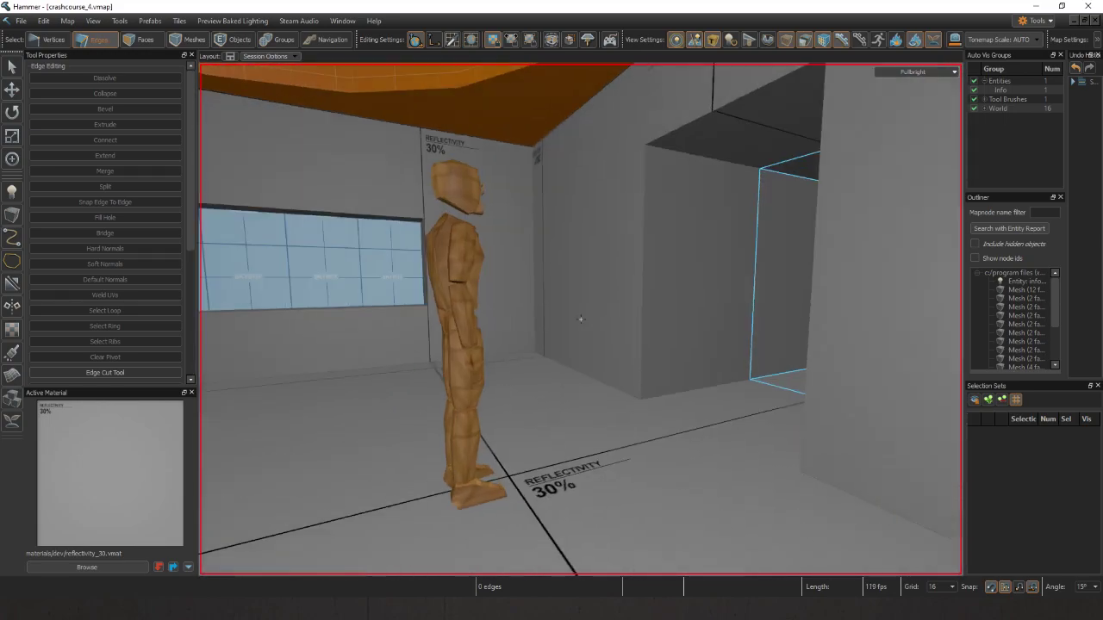
key(s)
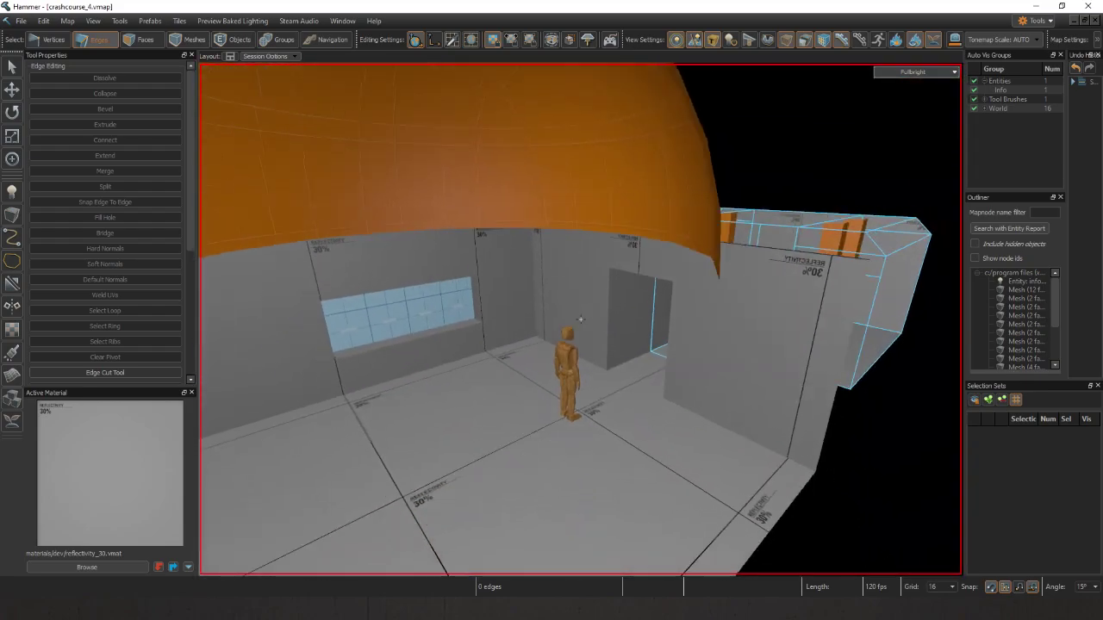
key(d)
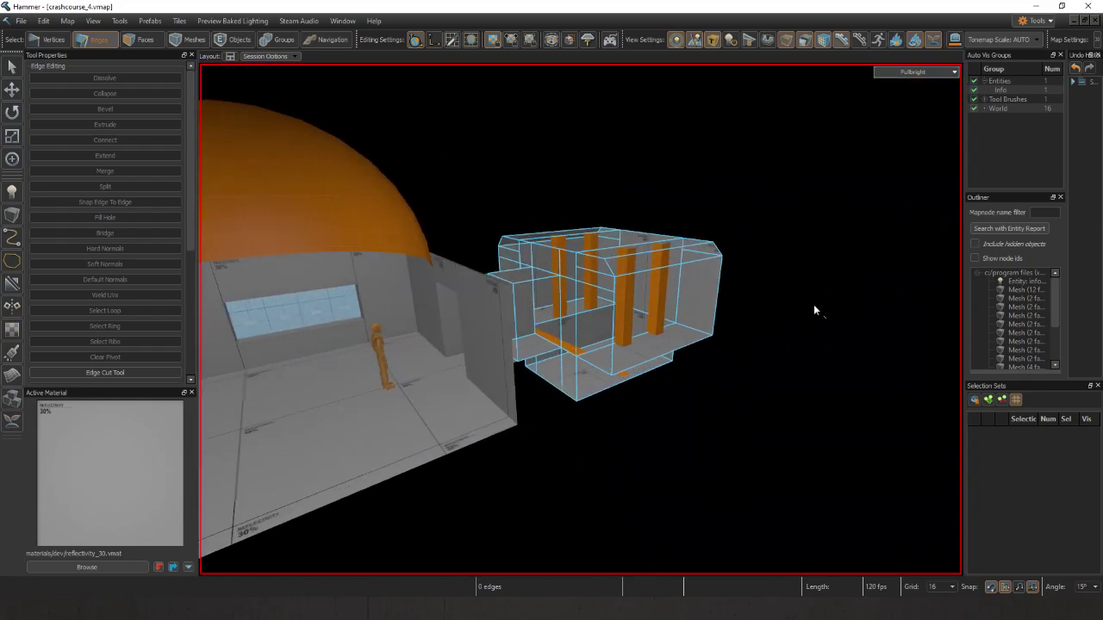
key(z)
key(w)
key(d)
key(a)
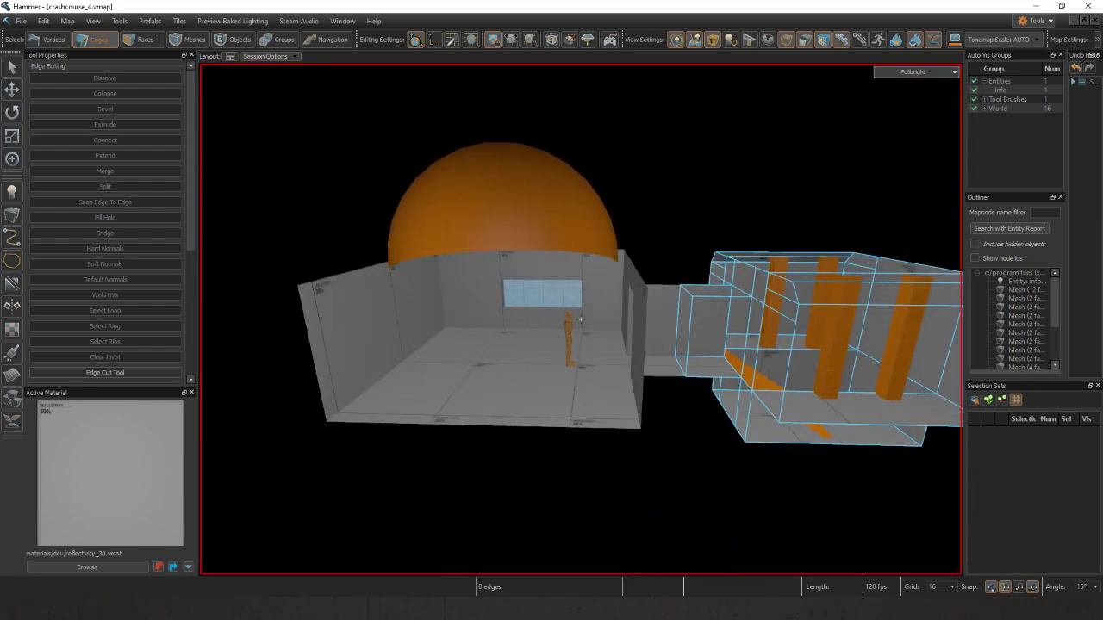
key(d)
key(a)
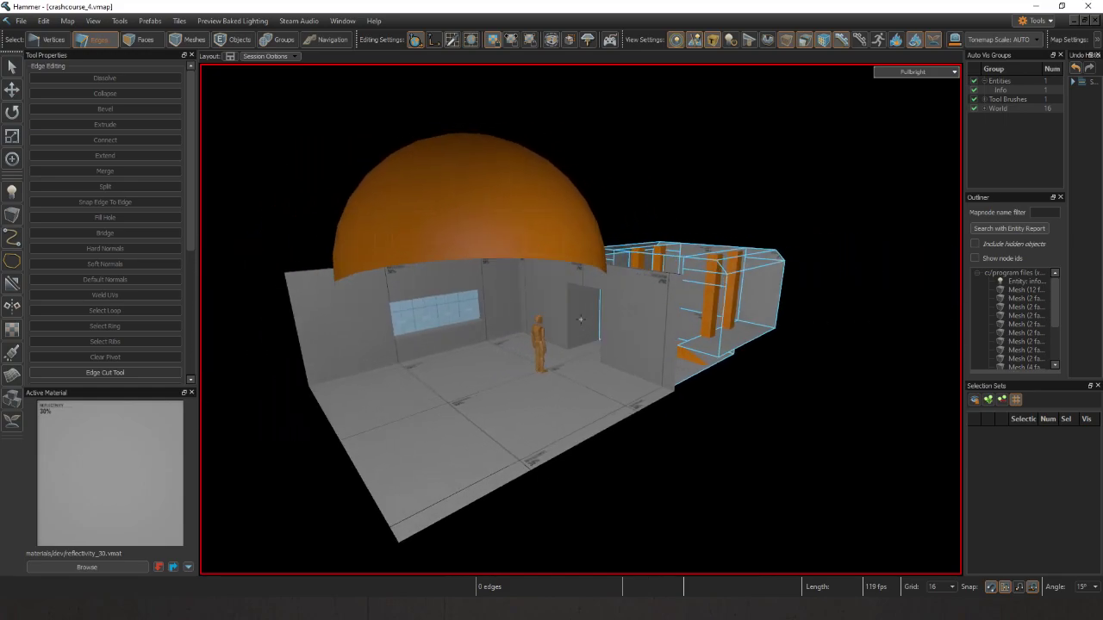
key(w)
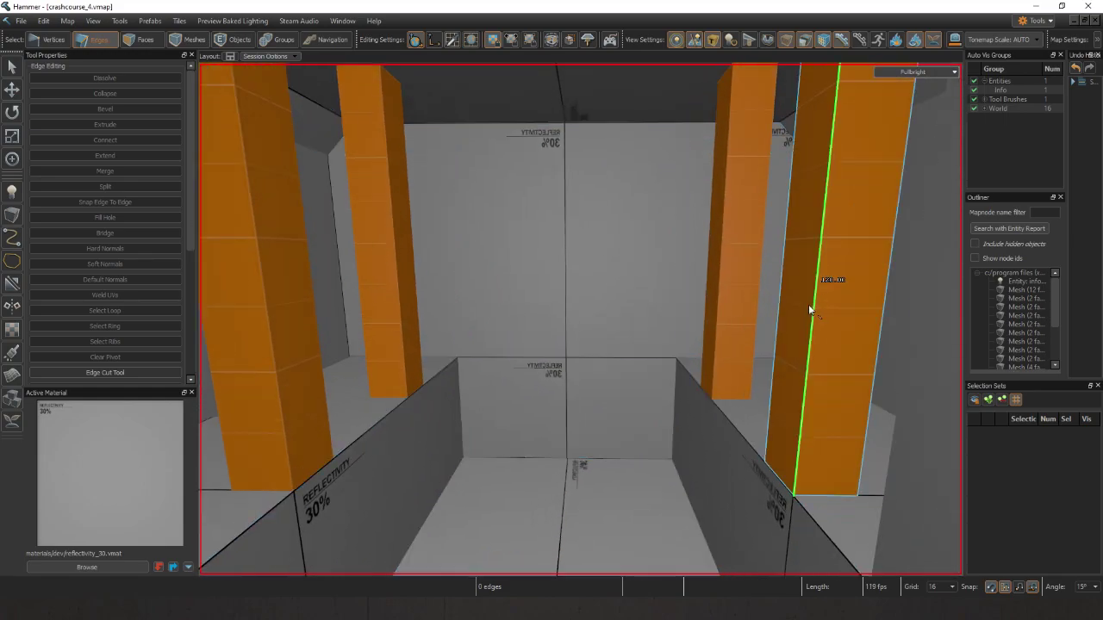
- Delete the upper face of the pillar room's far wall, between the two side walls
key(3)
click(595, 376)
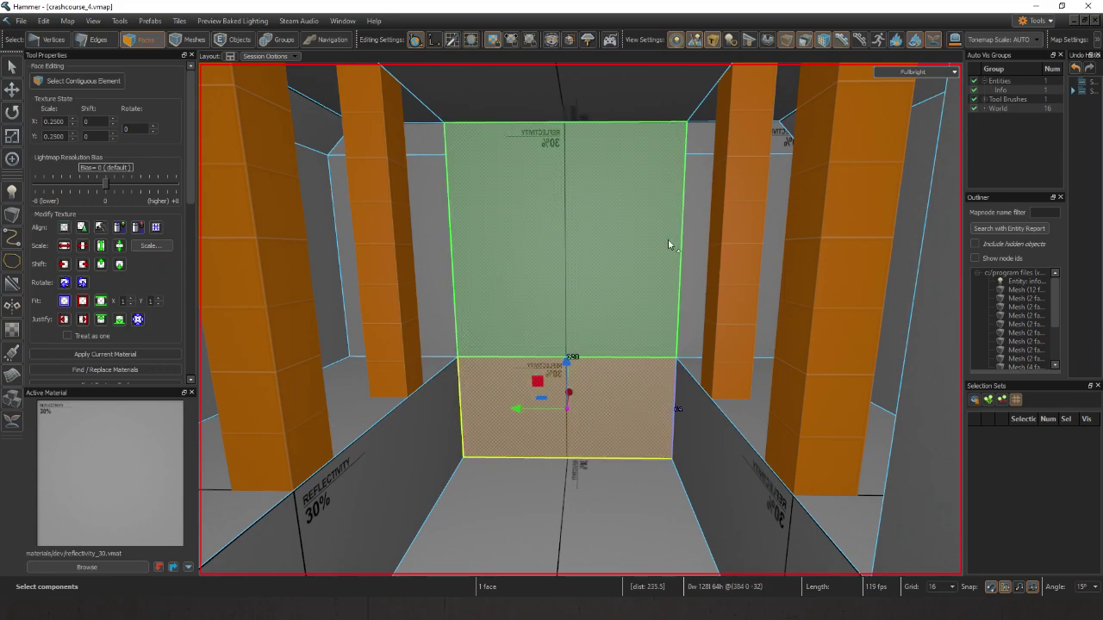
click(586, 296)
key(f)
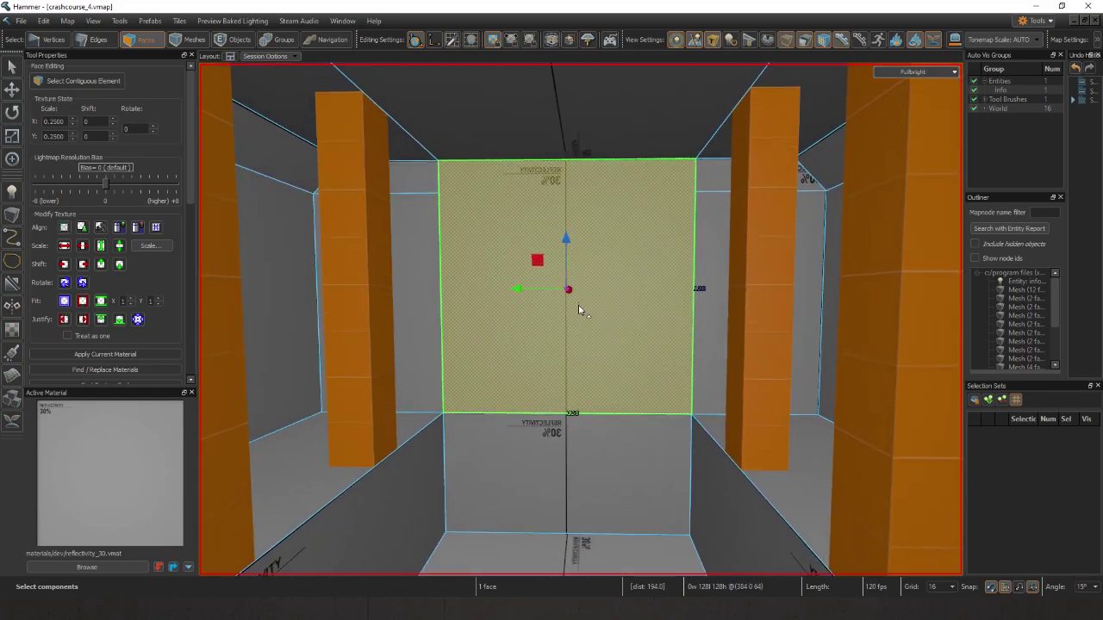
key(Delete)
- Turn the lower edge of the wall opening into an arc with a height of 64 and 16 steps
key(2)
click(532, 415)
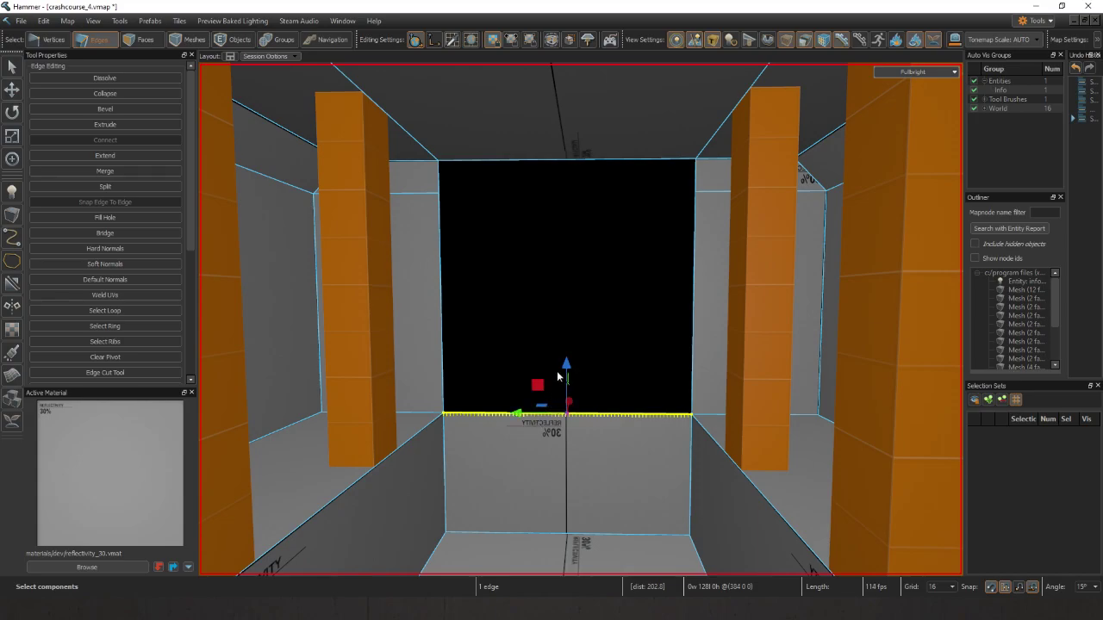
scroll(558, 377, up, 1)
key(y)
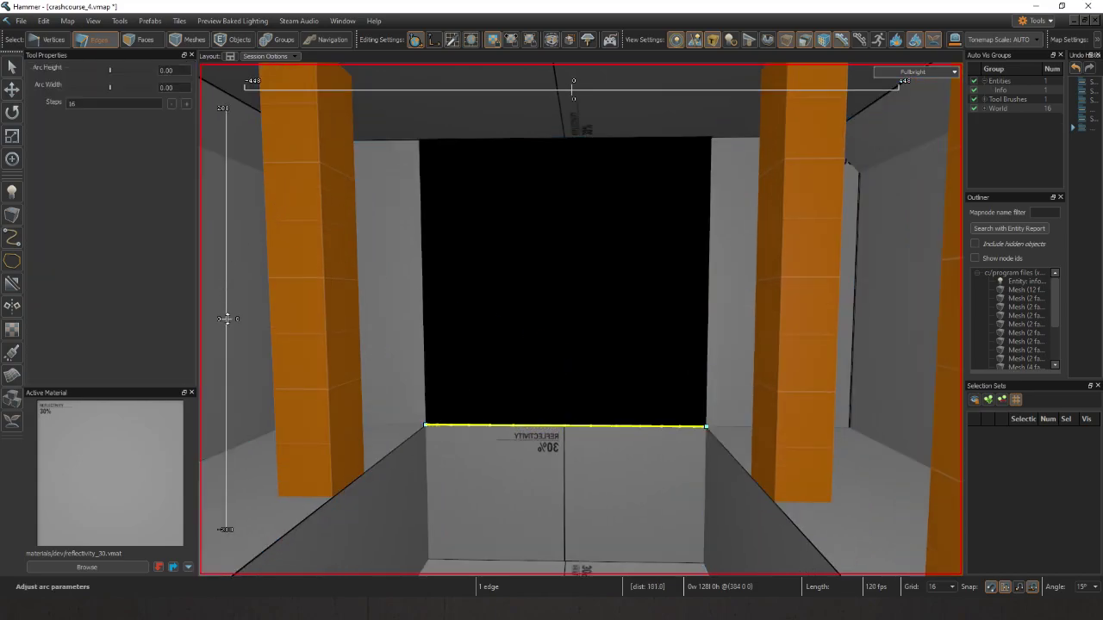
drag(226, 319, 232, 262)
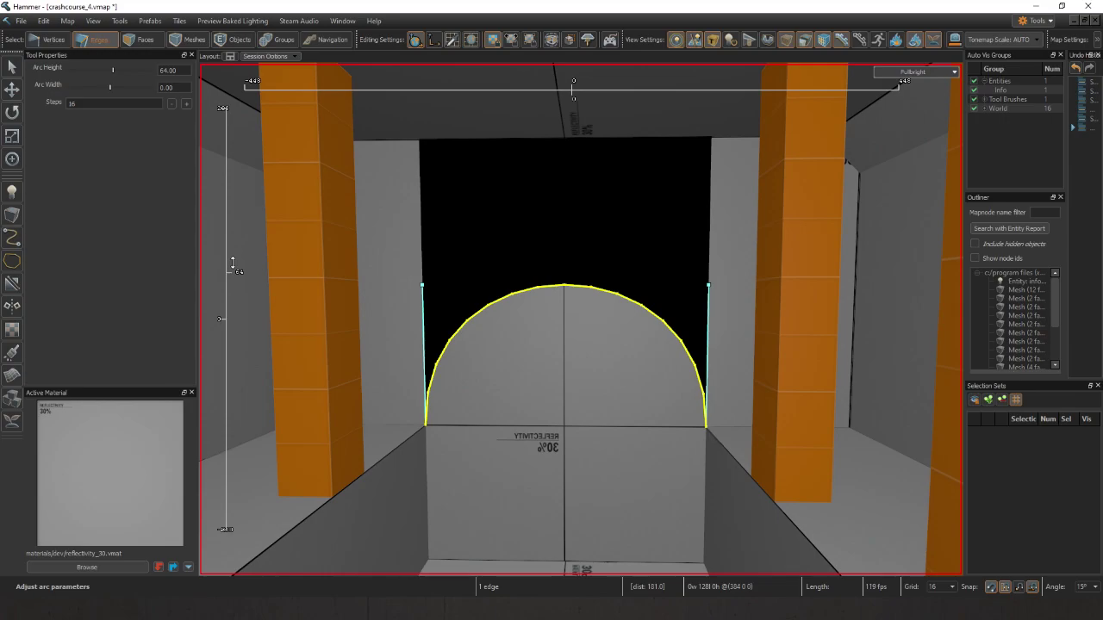
mouse_move(503, 298)
right_down()
mouse_move(517, 315)
mouse_move(503, 298)
right_up()
key(s)
key(w)
key(Return)
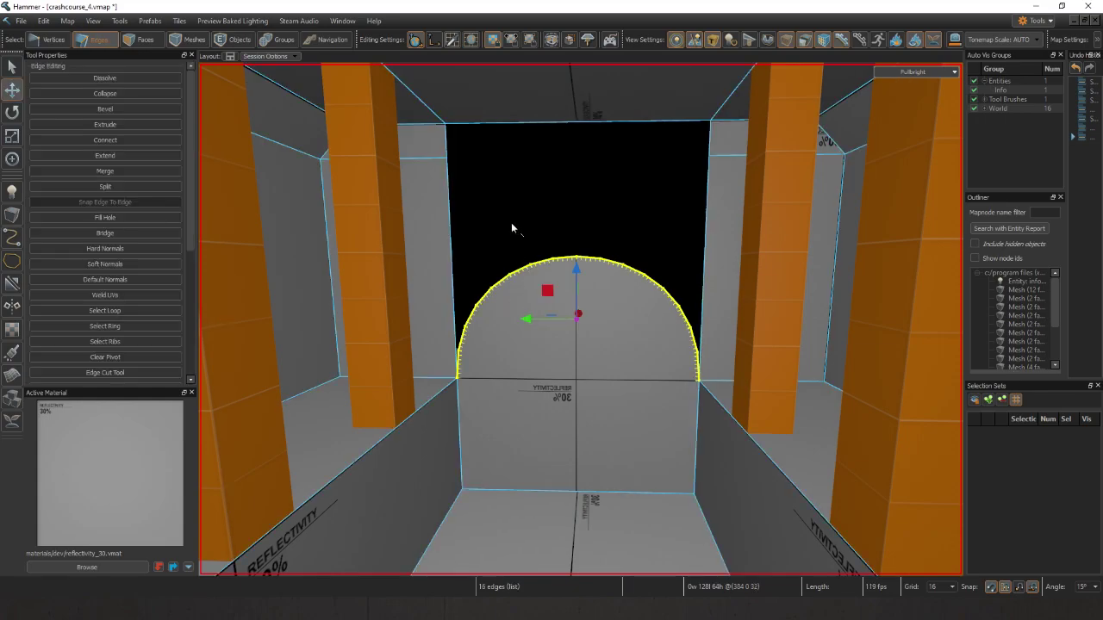
- Select the open edge loop around the gap above the arc and fill it with a new face
key(w)
right_drag(511, 224, 631, 336)
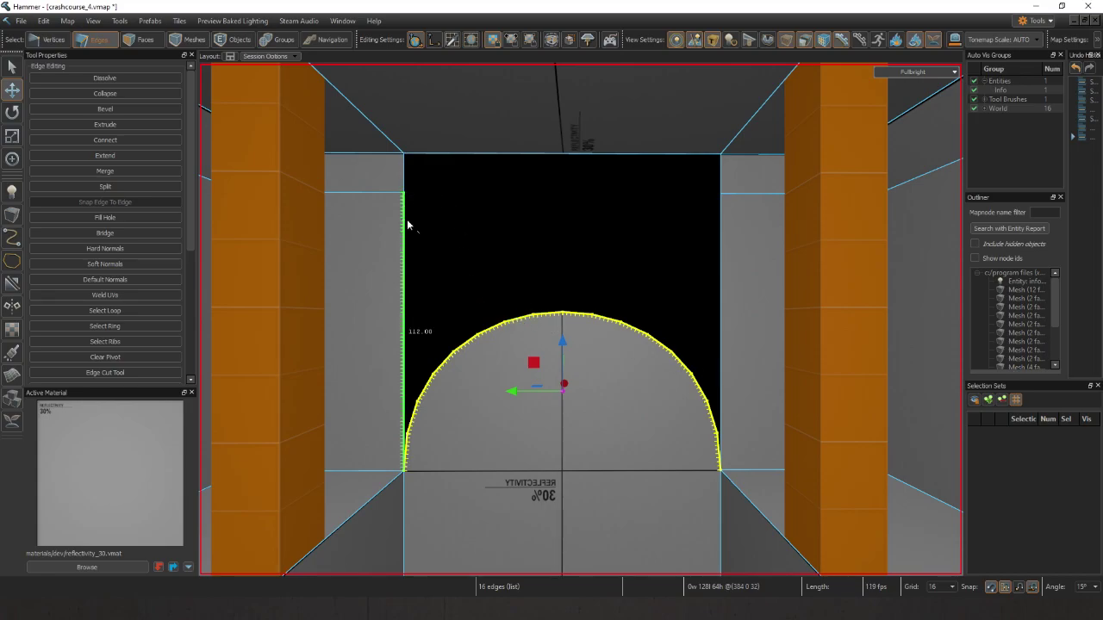
double_click(647, 154)
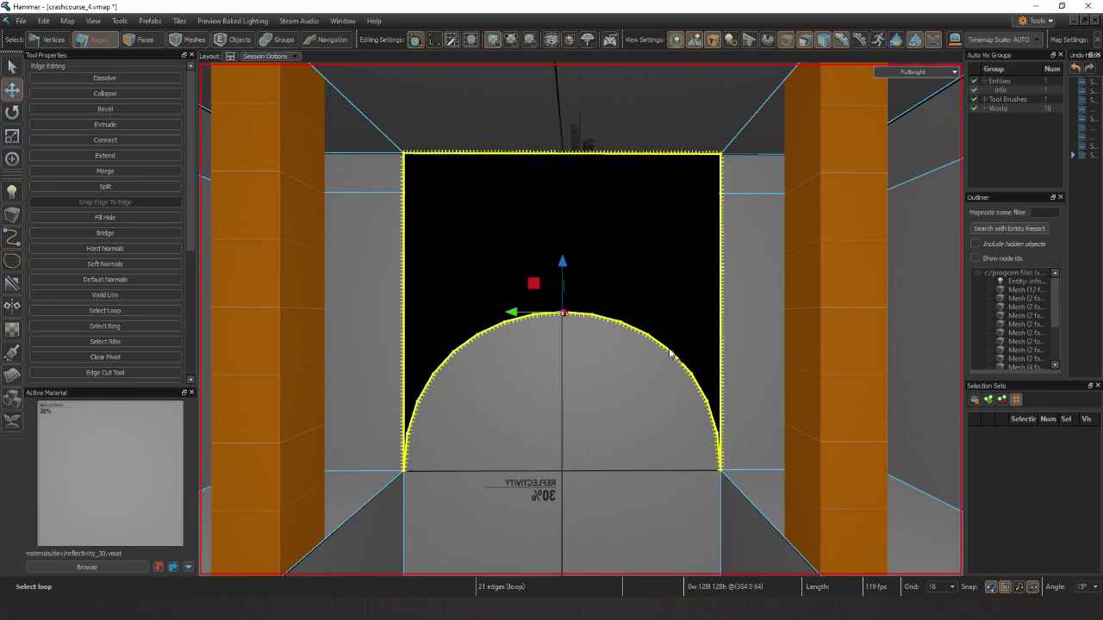
key(w)
right_drag(613, 261, 581, 319)
key(s)
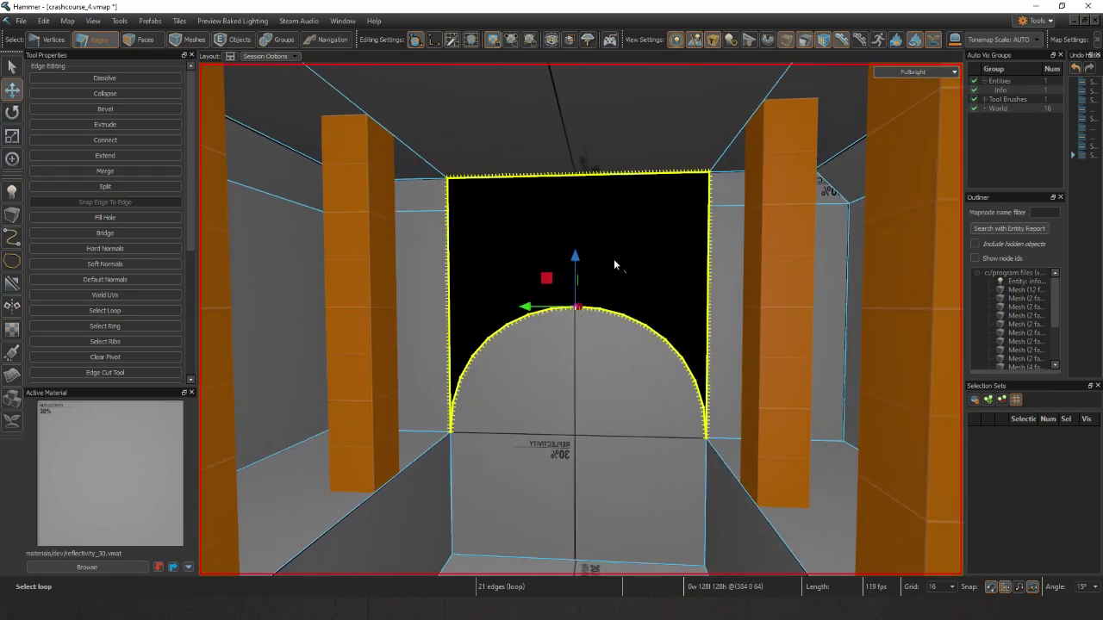
key(p)
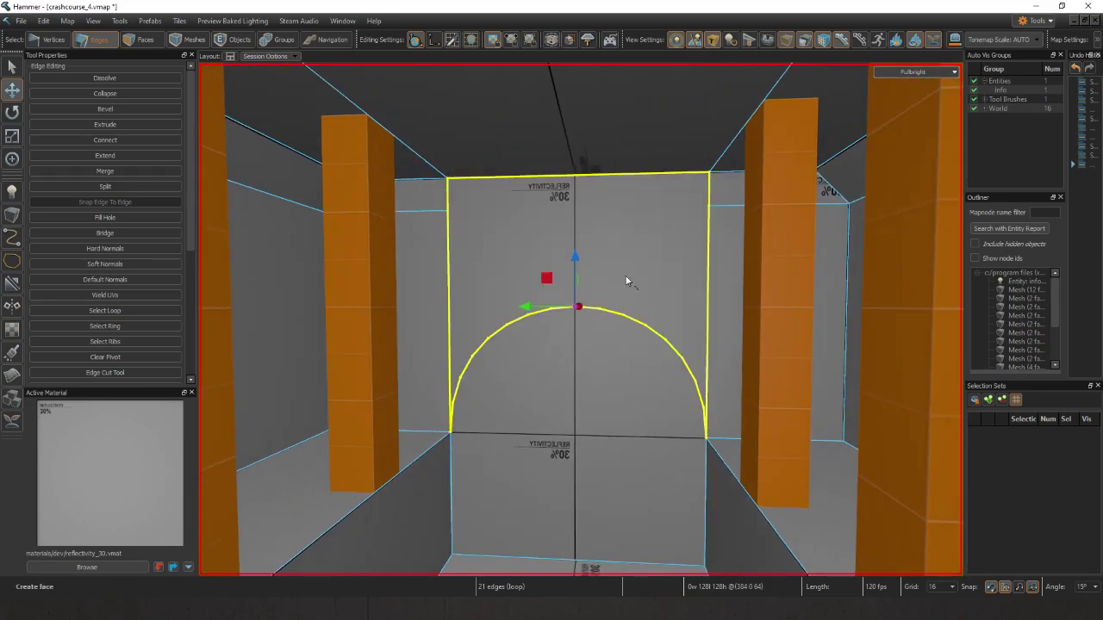
- Delete the arched face on the far wall to open an arched doorway
scroll(571, 198, up, 2)
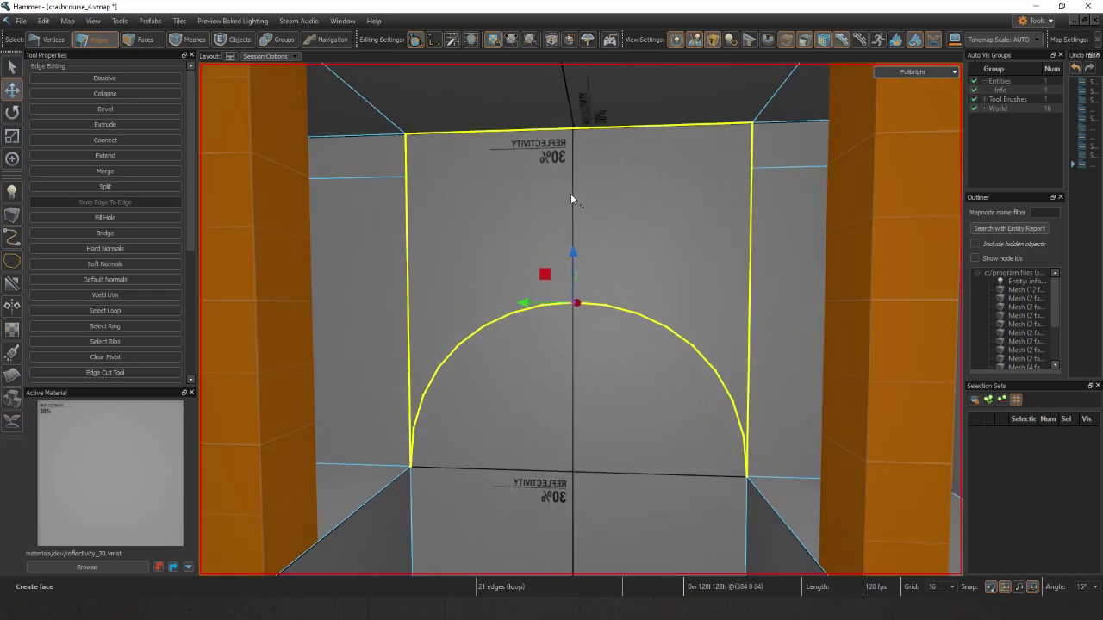
scroll(604, 285, down, 3)
key(3)
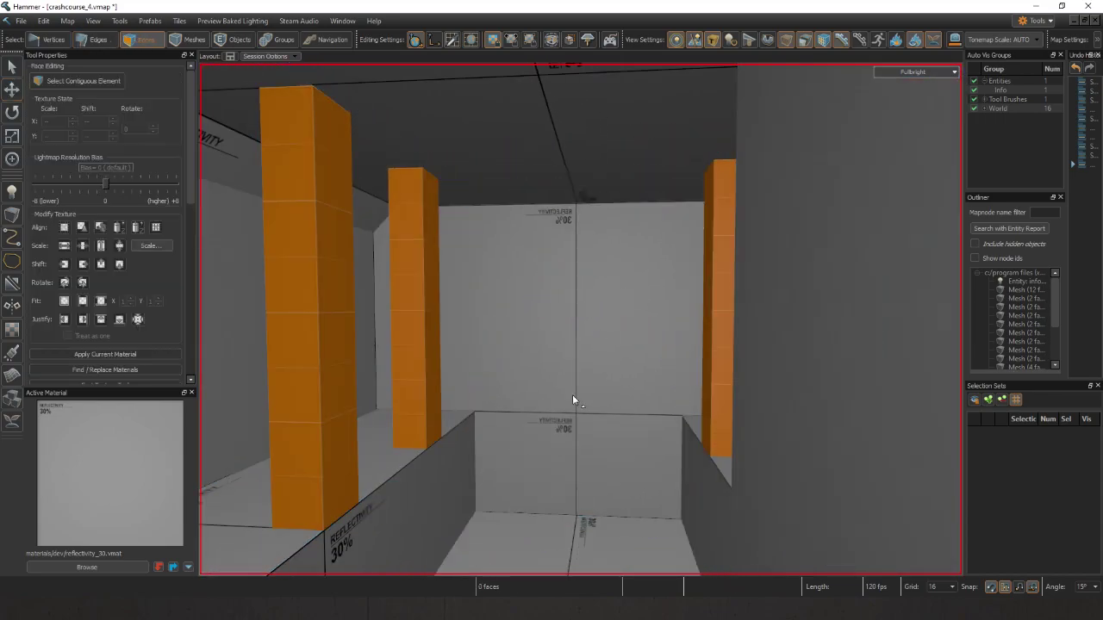
click(572, 395)
scroll(572, 395, up, 3)
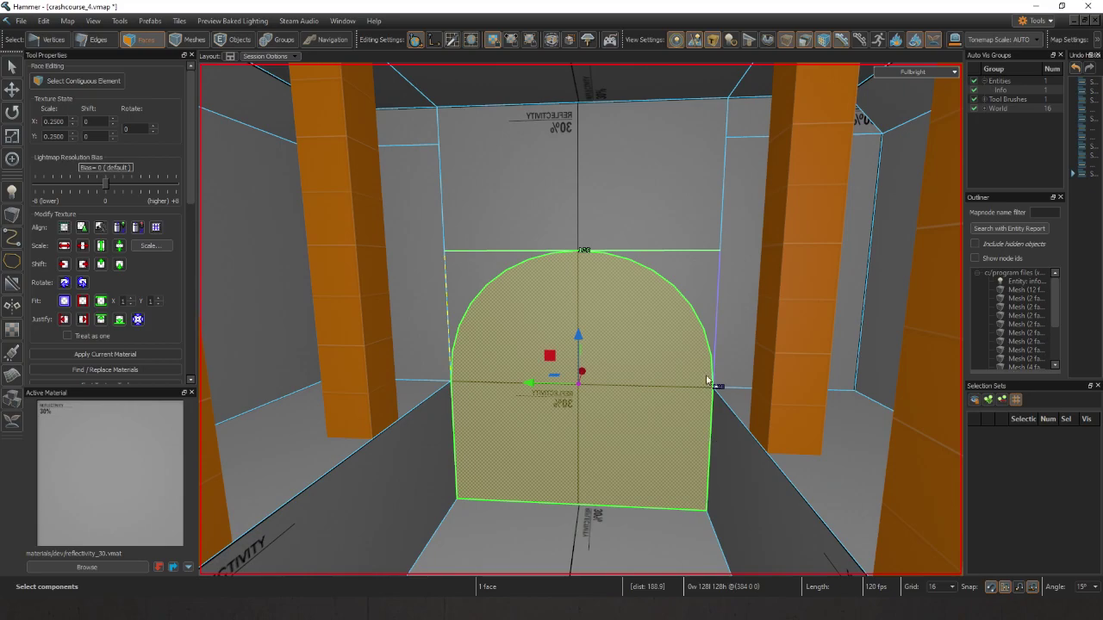
scroll(544, 303, up, 2)
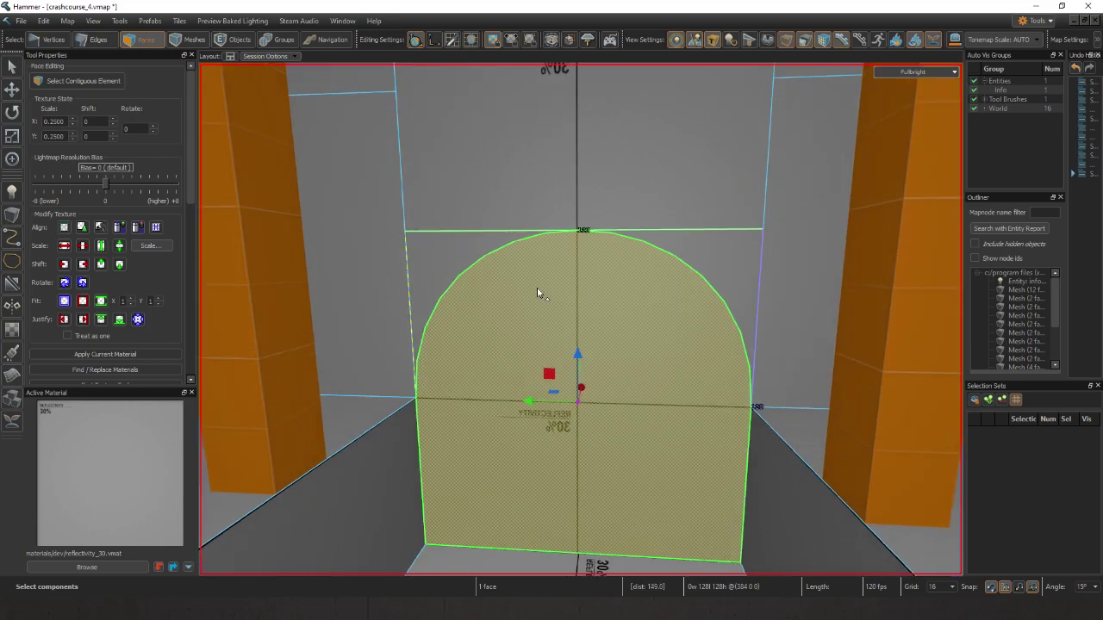
key(Delete)
- Select the open edge loop around the arched doorway and extrude it 64 units outward, away from the room
key(2)
double_click(443, 277)
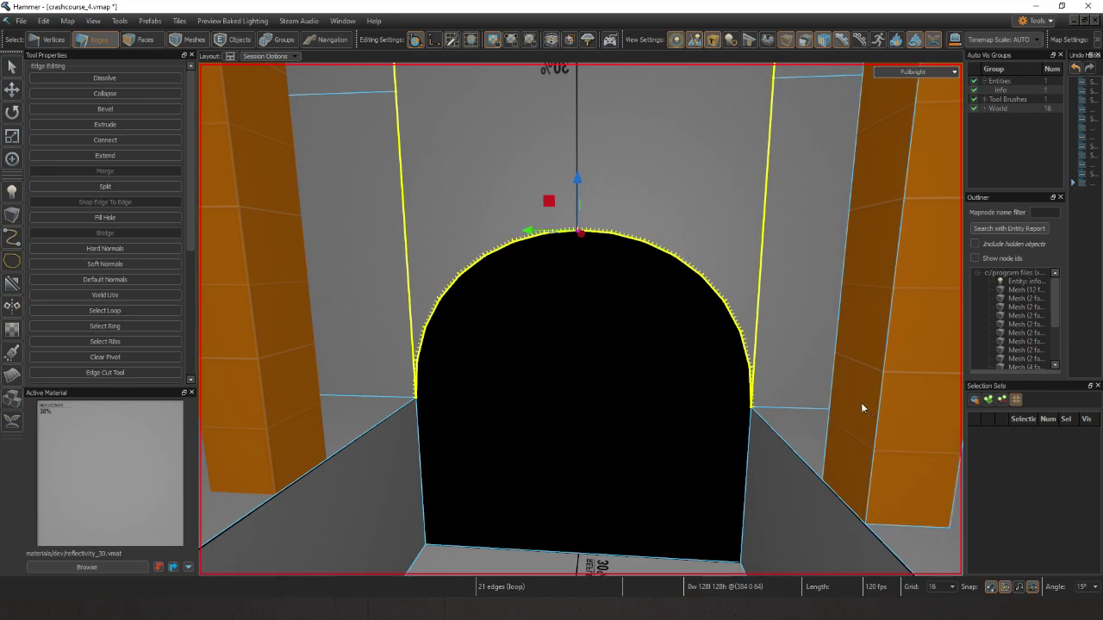
click(673, 368)
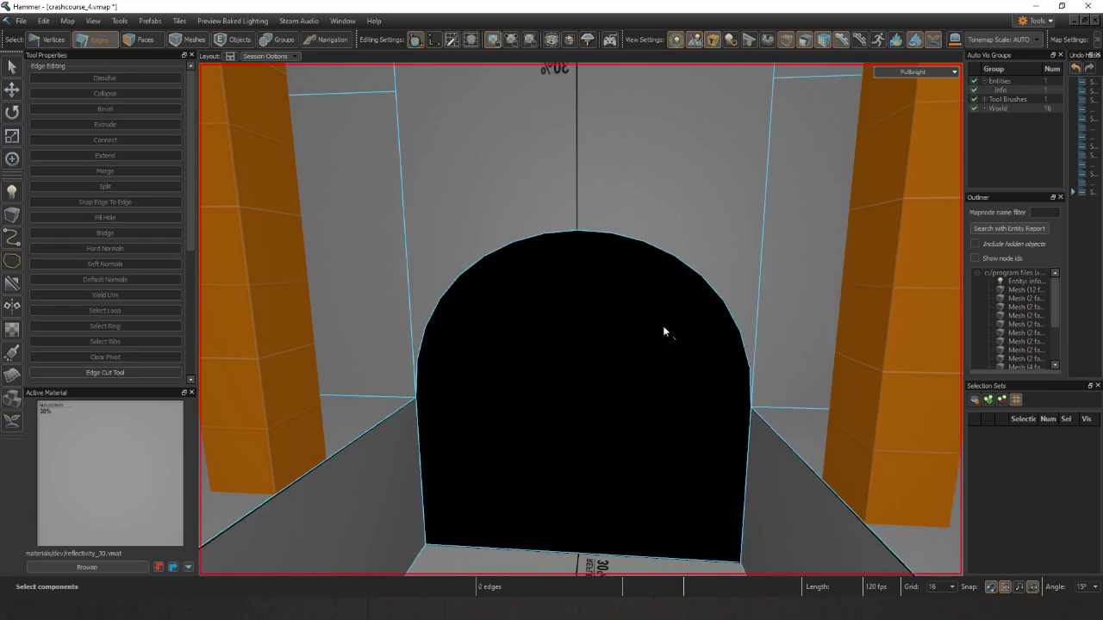
double_click(668, 267)
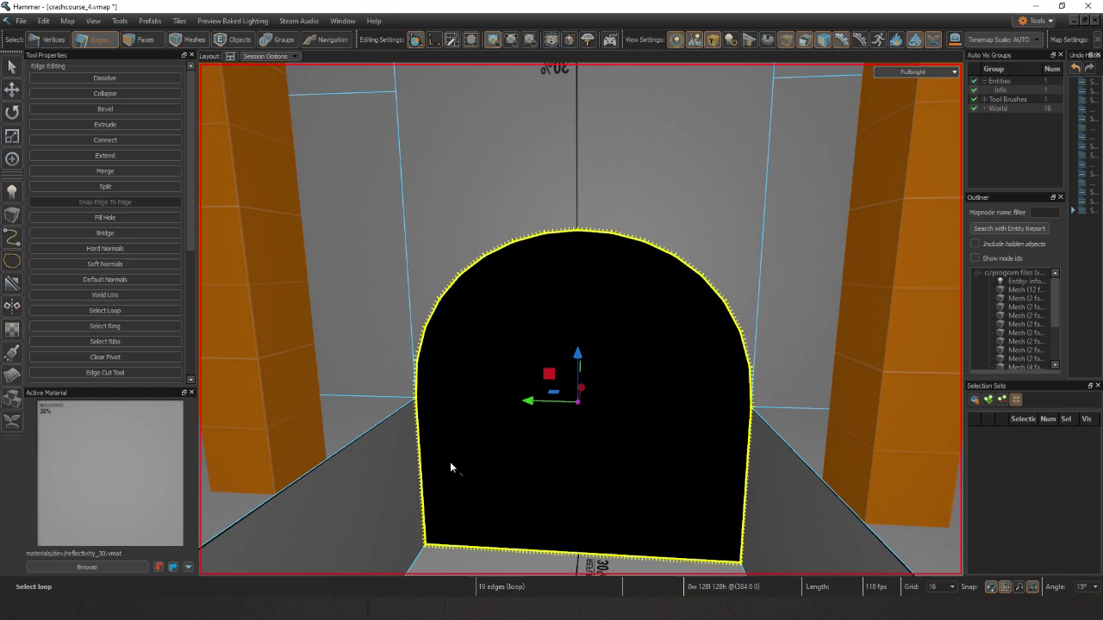
key(z)
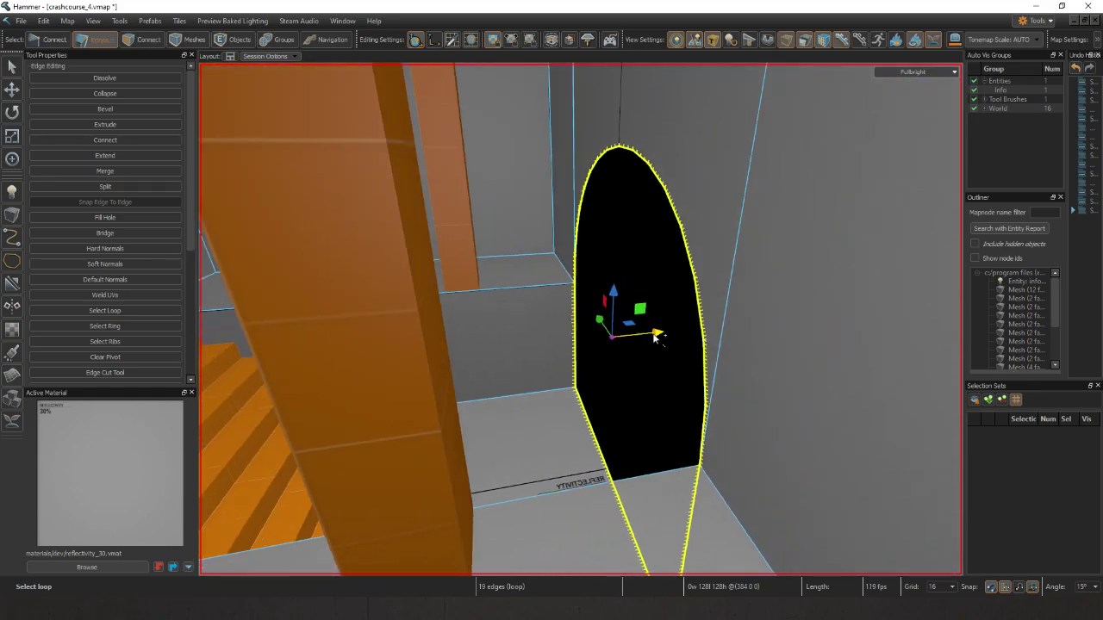
shift+drag(655, 337, 767, 310)
key(z)
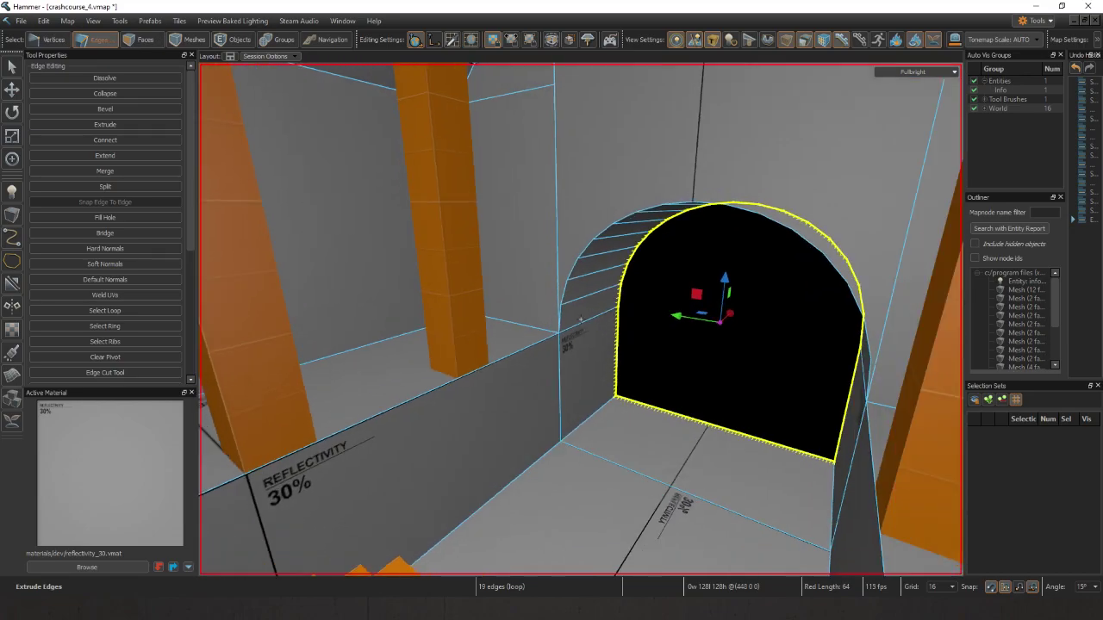
- Inspect the wall face above the arched doorway and the edge loop that bounds it
right_drag(580, 319, 679, 413)
key(3)
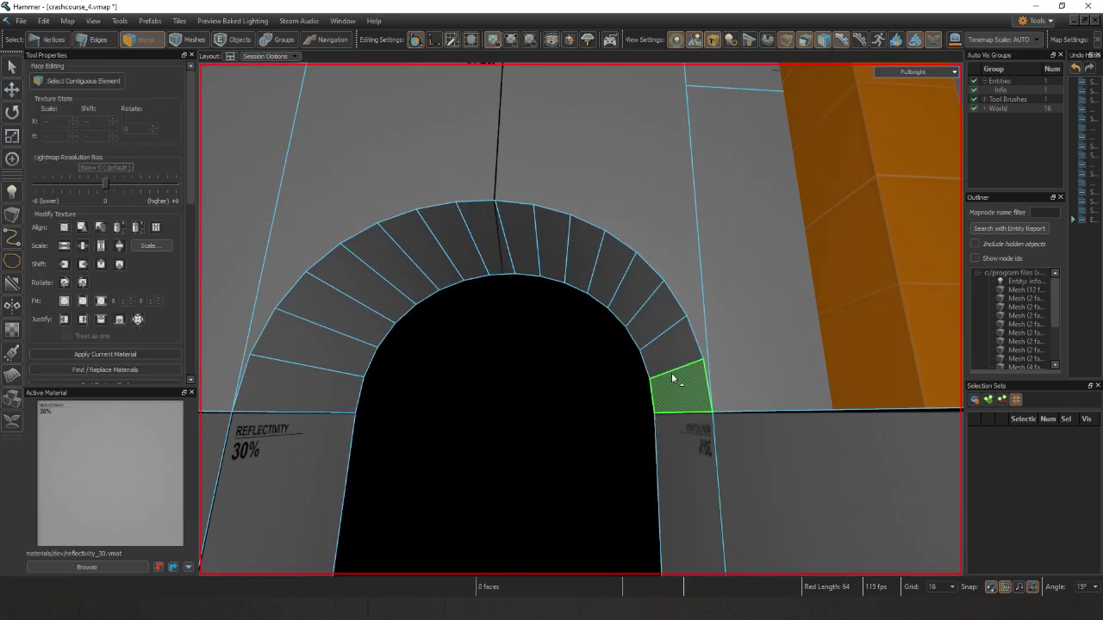
click(474, 374)
key(z)
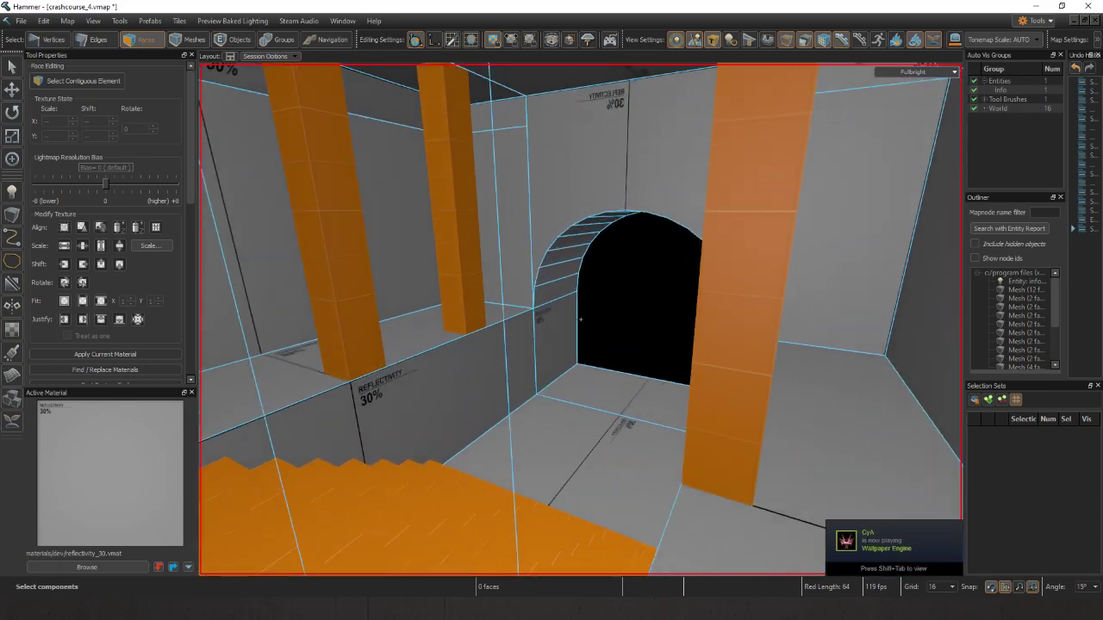
key(z)
click(756, 236)
key(z)
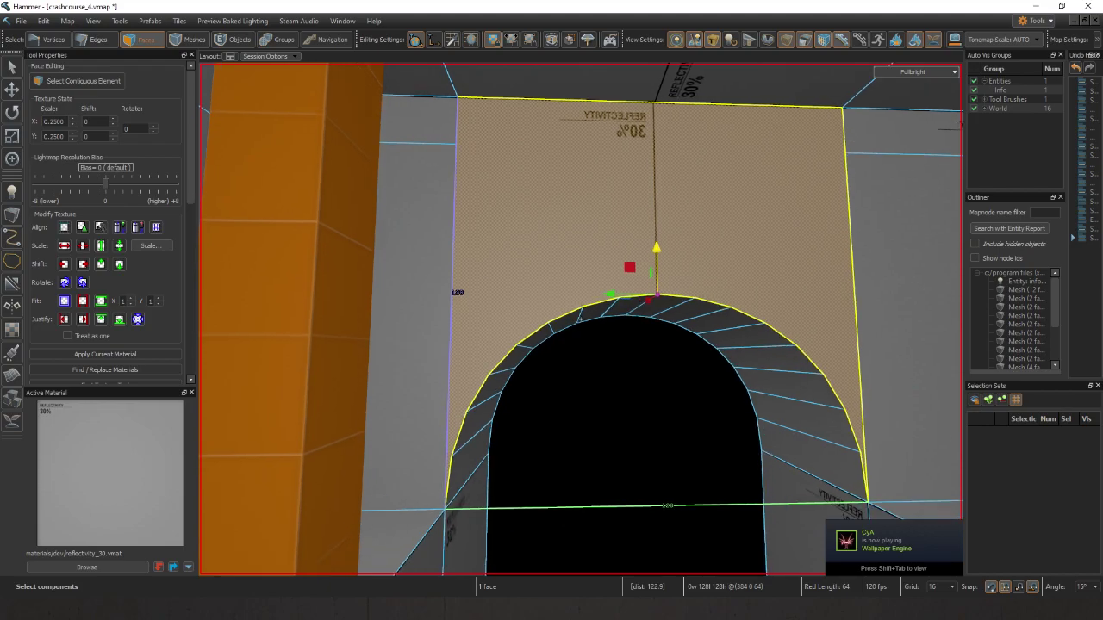
key(2)
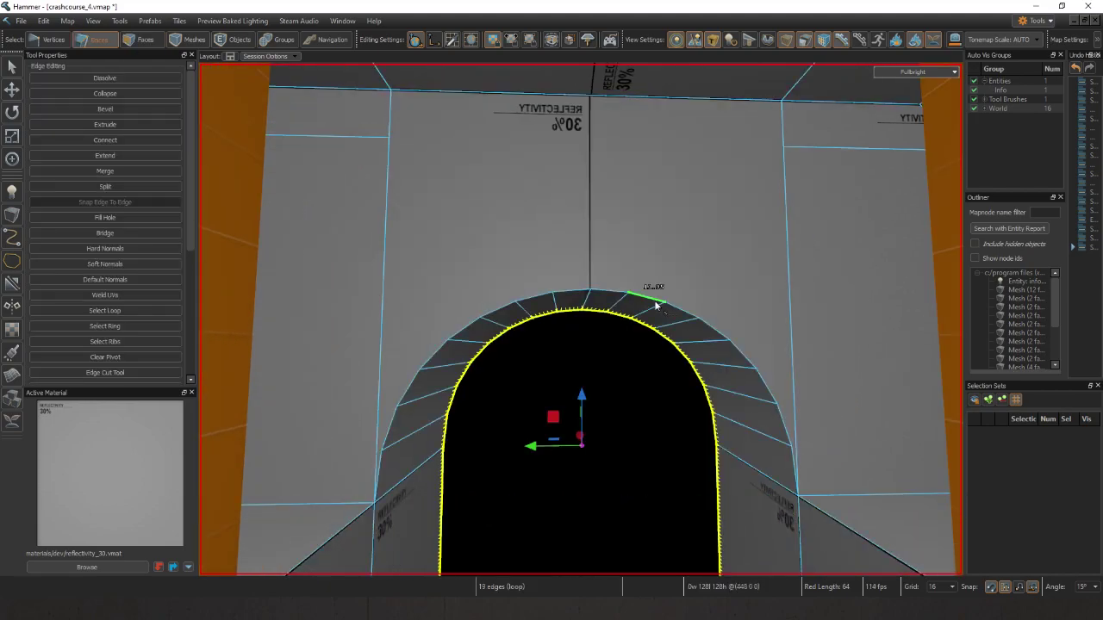
double_click(654, 300)
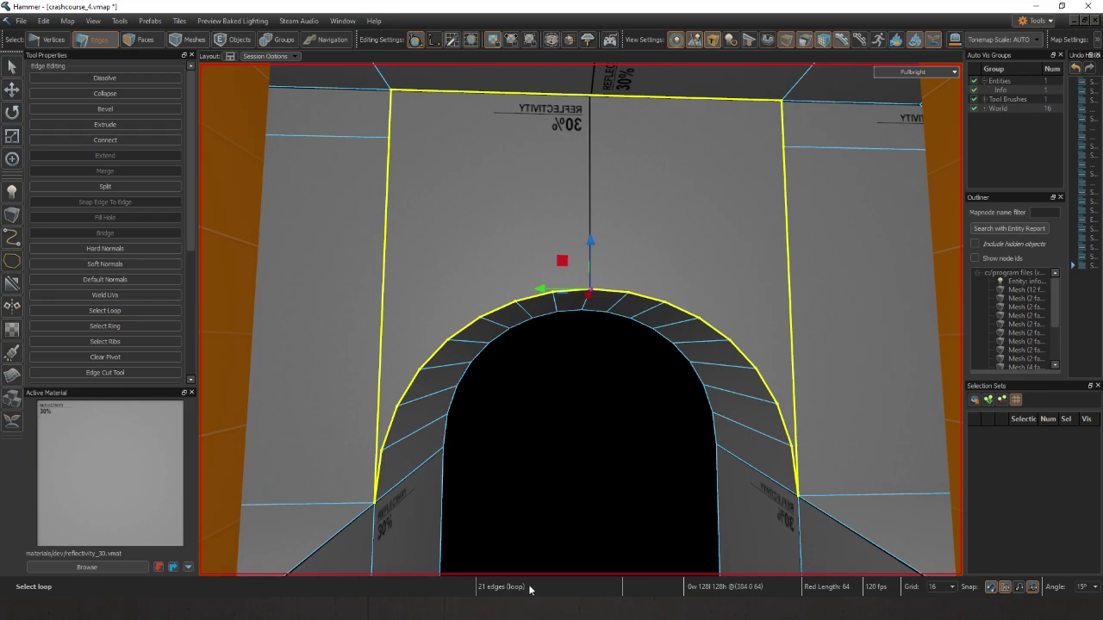
right_drag(561, 445, 604, 259)
key(w)
key(a)
key(1)
click(573, 443)
key(s)
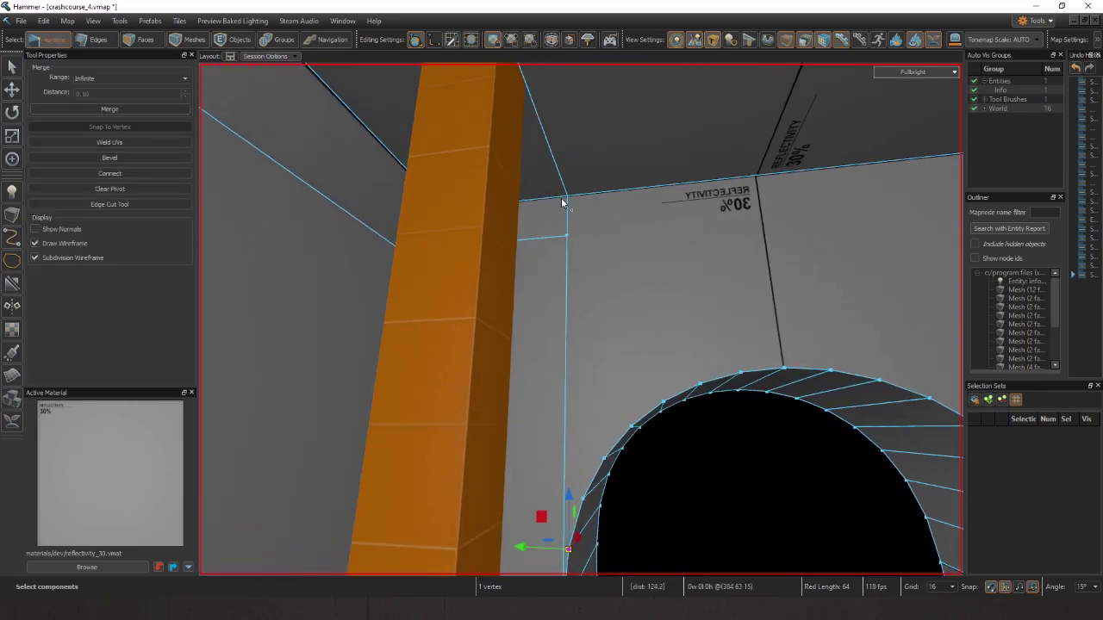
ctrl+click(568, 197)
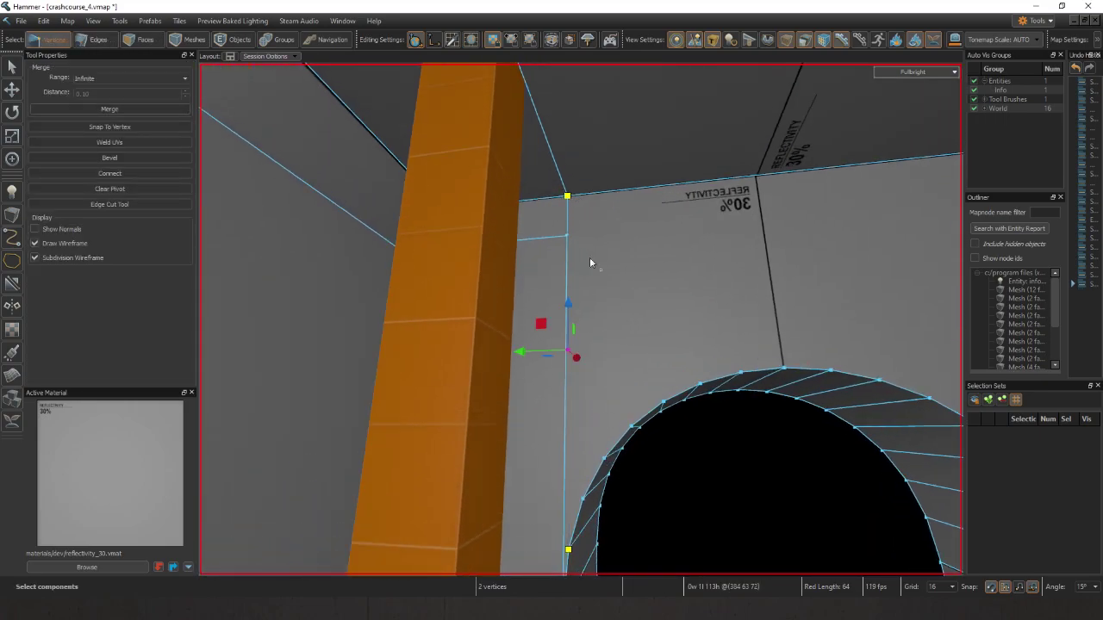
- Select the many-sided wall face above the arched doorway and hide everything else, showing its boundary edges
key(3)
click(608, 330)
key(d)
key(d)
right_drag(673, 319, 672, 325)
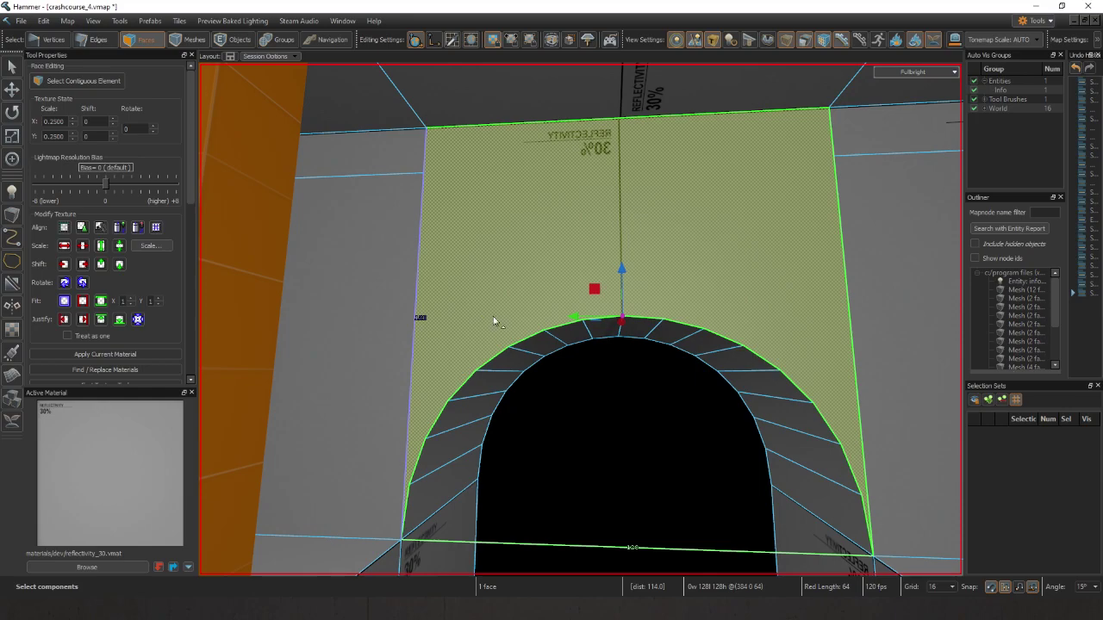
key(ctrl+h)
key(ctrl+2)
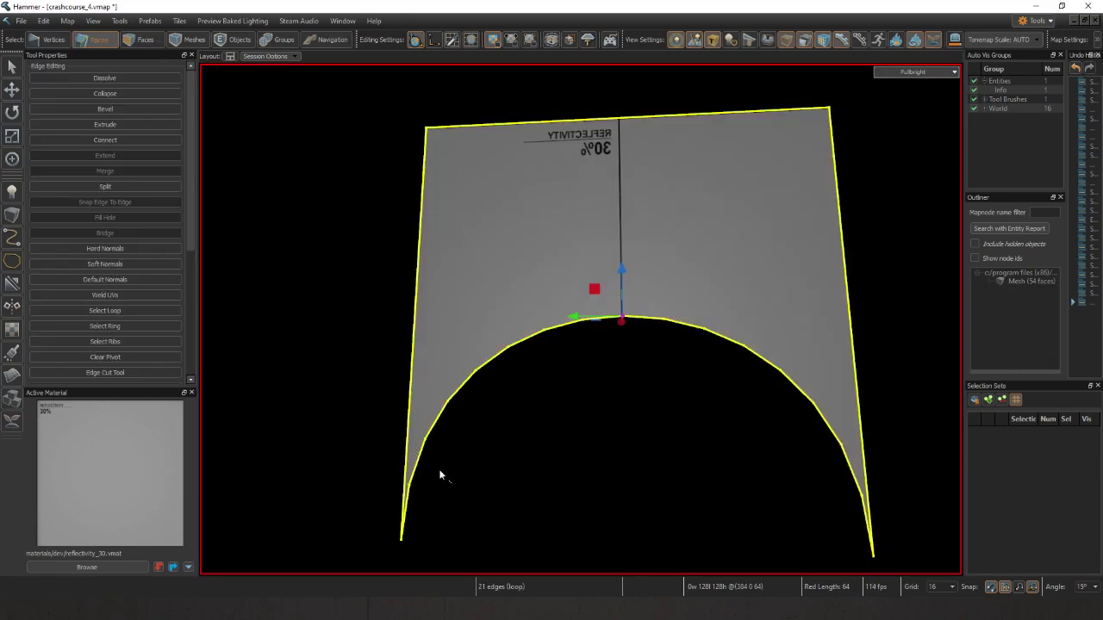
- Extract the isolated face above the arch from the room into its own separate mesh
key(ctrl+1)
click(468, 487)
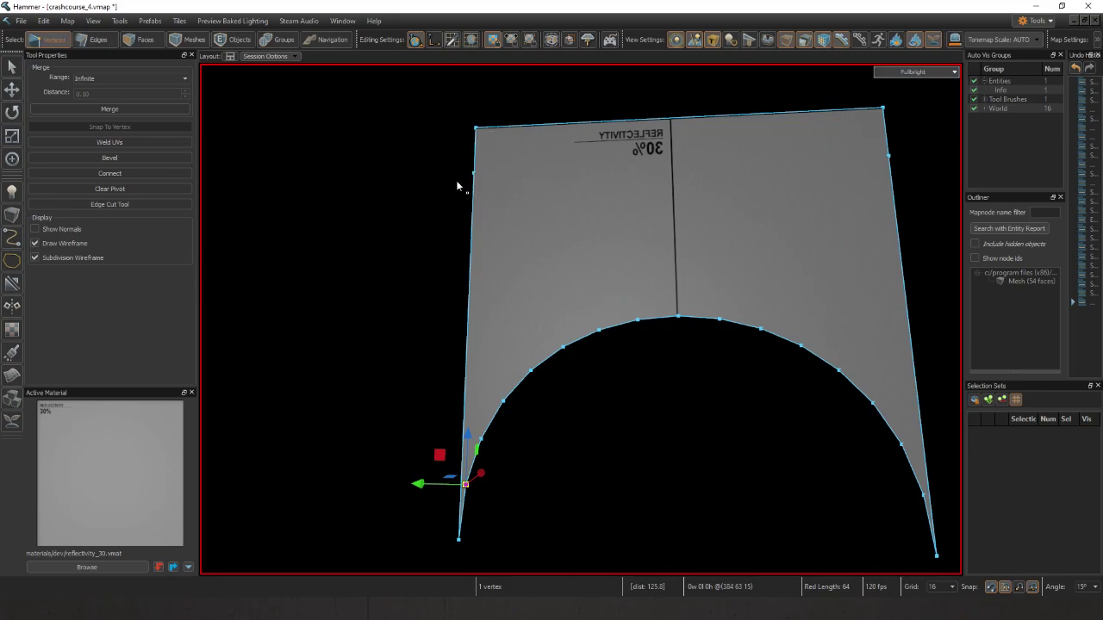
key(3)
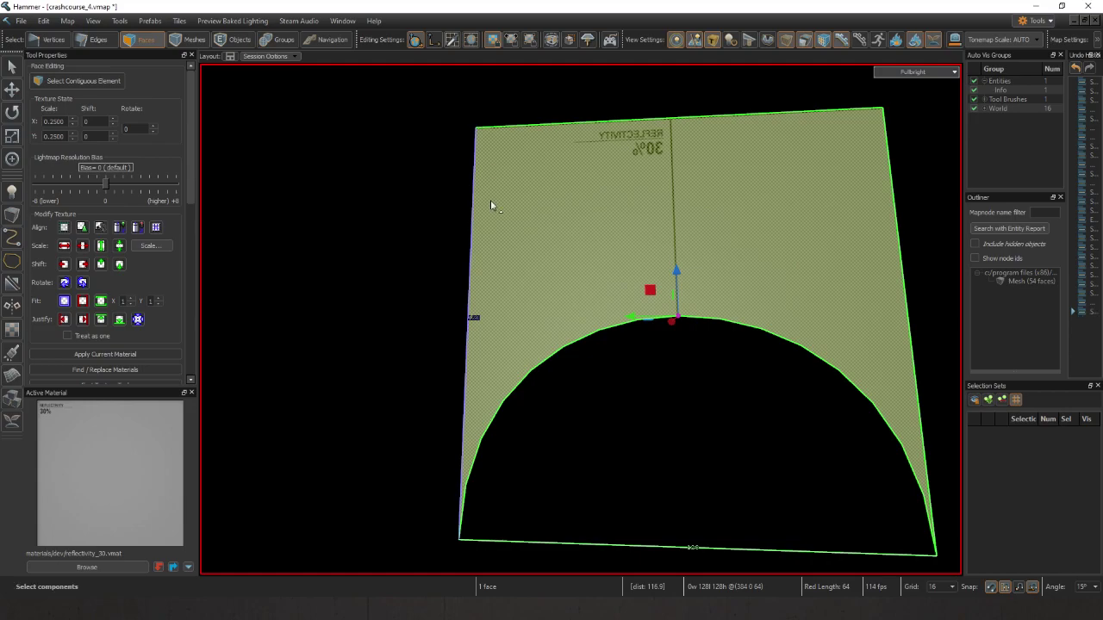
key(s)
mouse_move(534, 215)
right_down()
mouse_move(581, 319)
mouse_move(532, 207)
right_up()
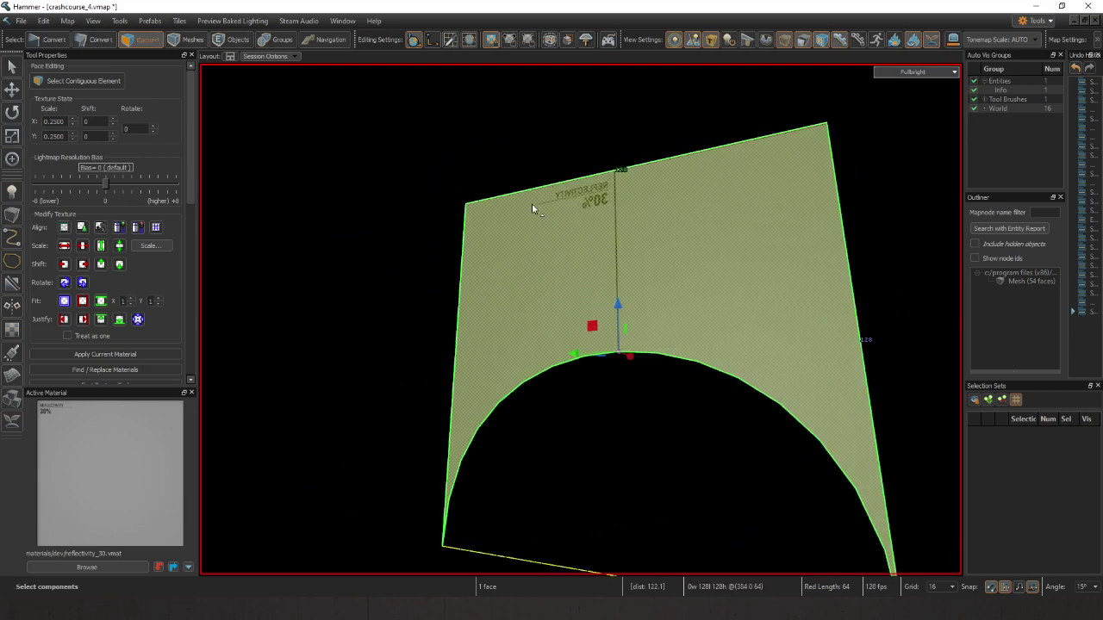
key(alt+n)
- Delete the stray vertex near the upper end of each side edge of the extracted face
key(1)
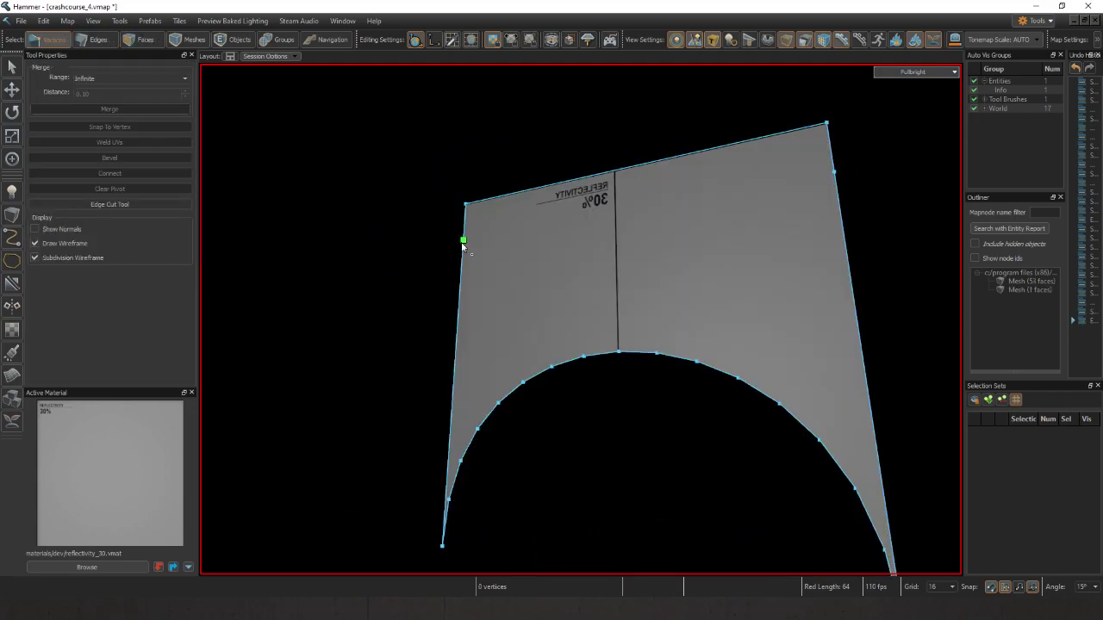
click(463, 244)
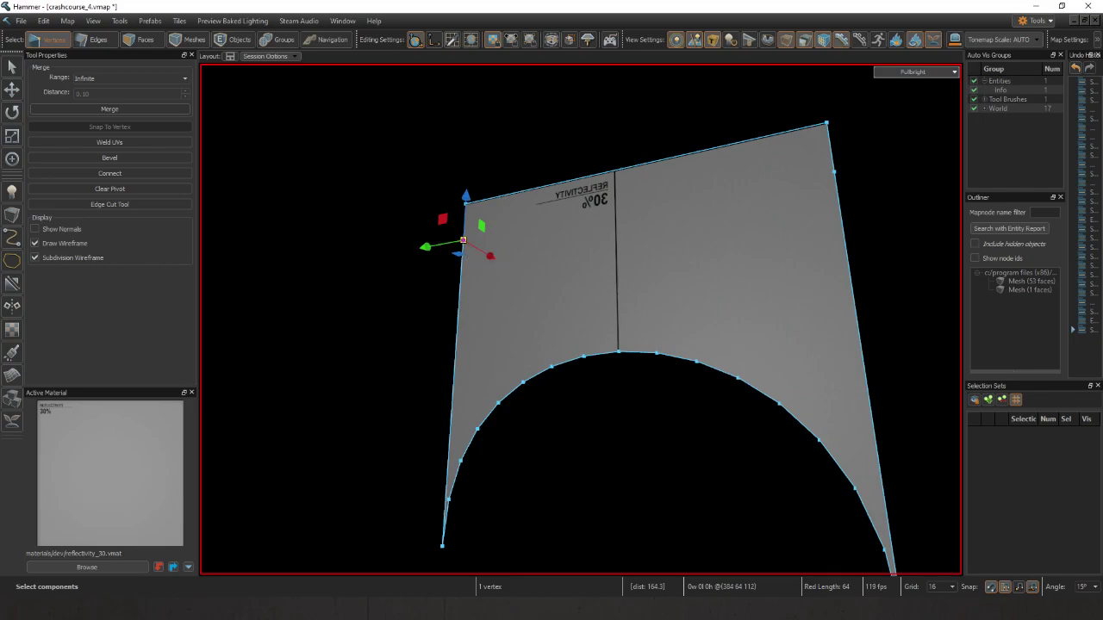
key(a)
right_drag(495, 256, 590, 232)
key(w)
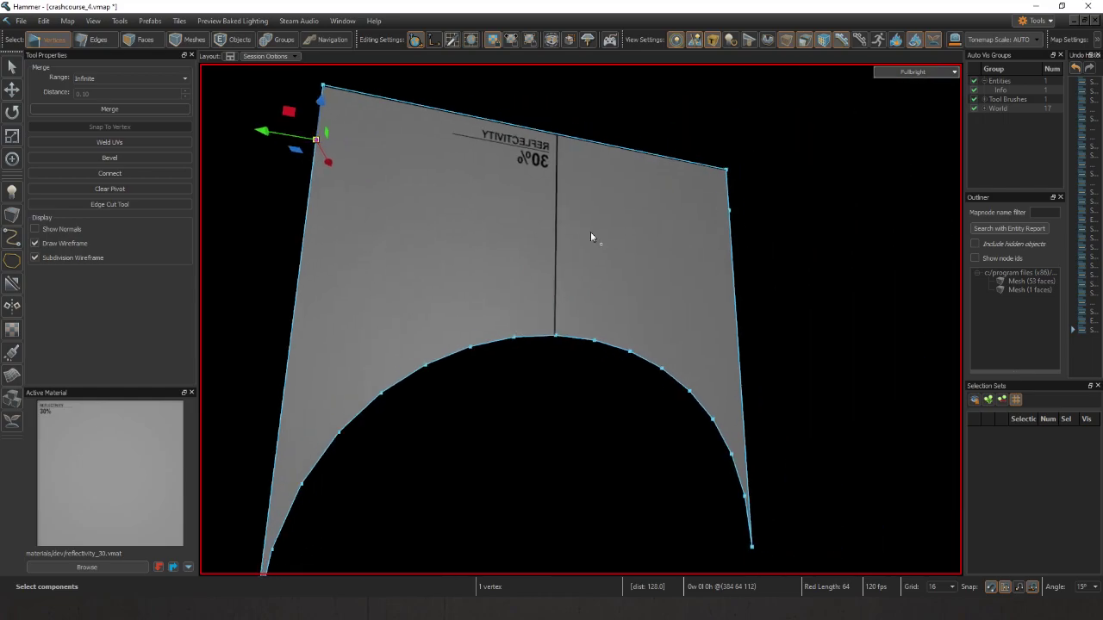
key(Delete)
click(725, 211)
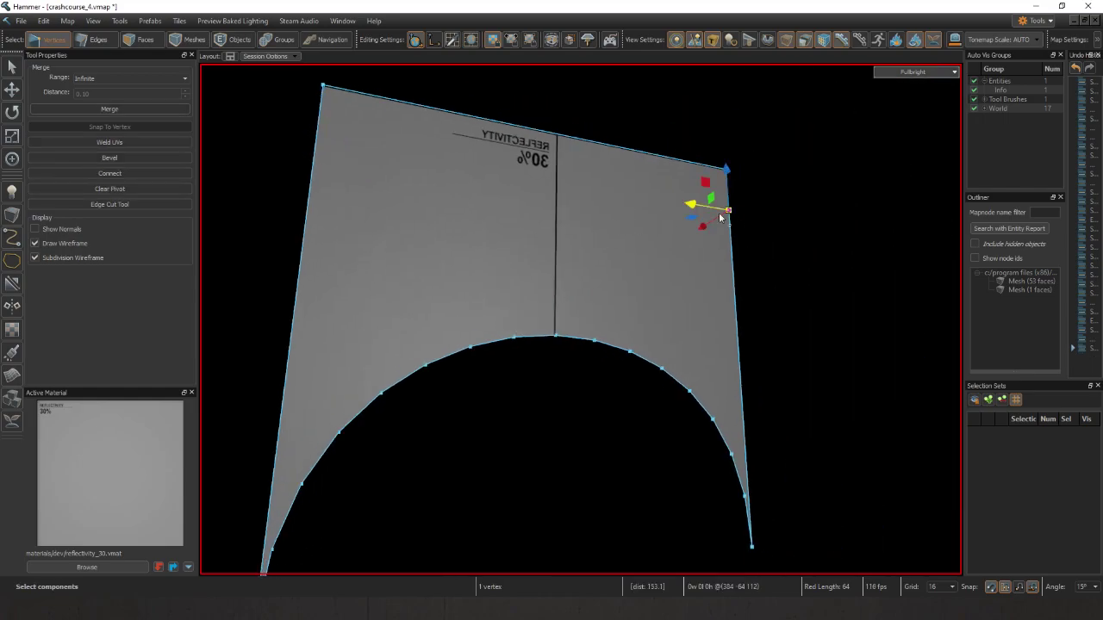
- Connect every vertex on the left half of the arch, up to and including its apex, to the face's upper left corner vertex
click(322, 85)
ctrl+click(274, 546)
key(v)
click(300, 485)
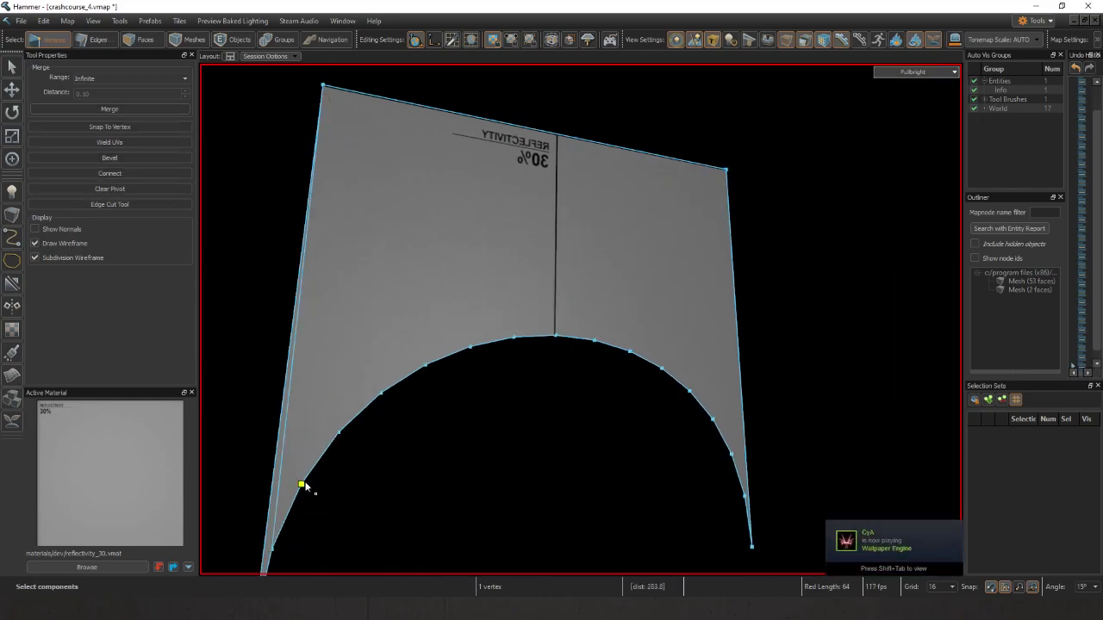
ctrl+click(322, 86)
key(v)
click(341, 424)
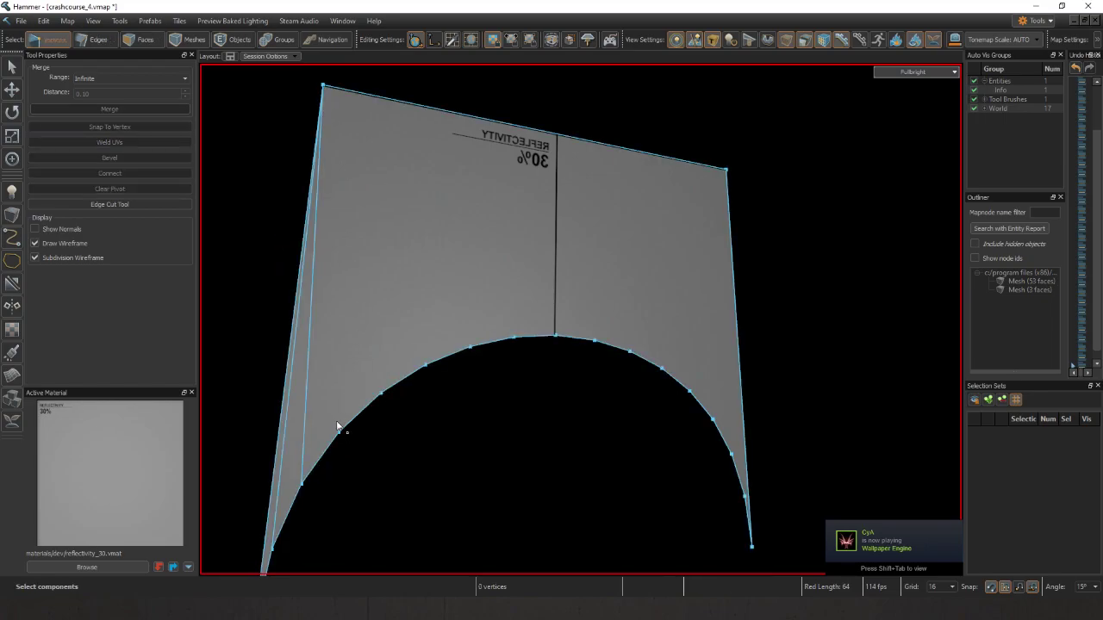
click(338, 430)
ctrl+click(322, 85)
key(v)
click(380, 393)
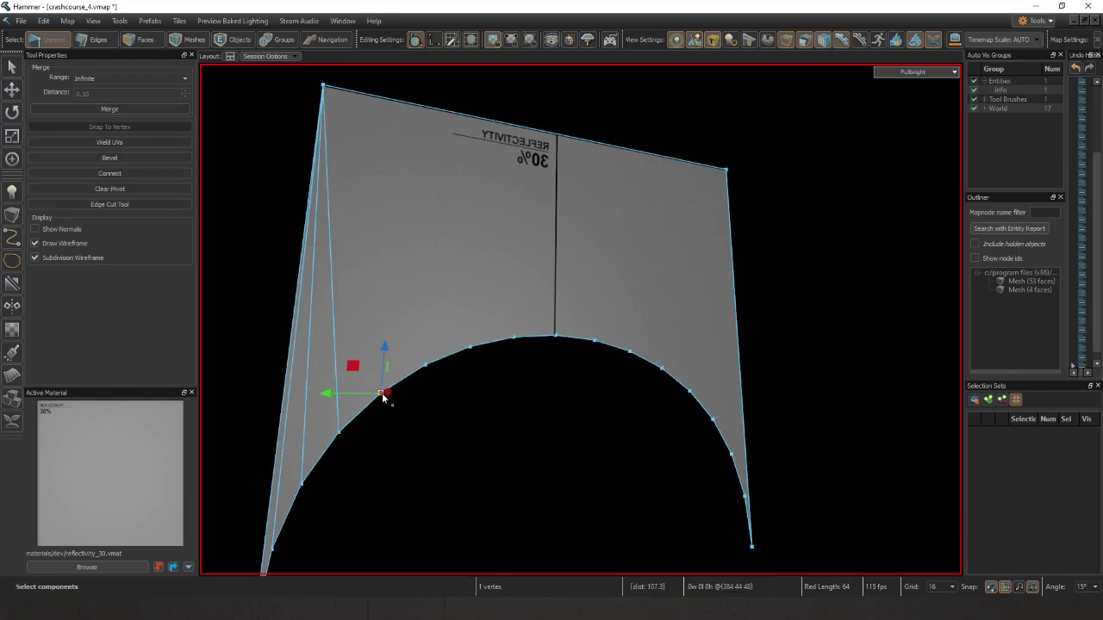
ctrl+click(322, 85)
key(v)
click(426, 365)
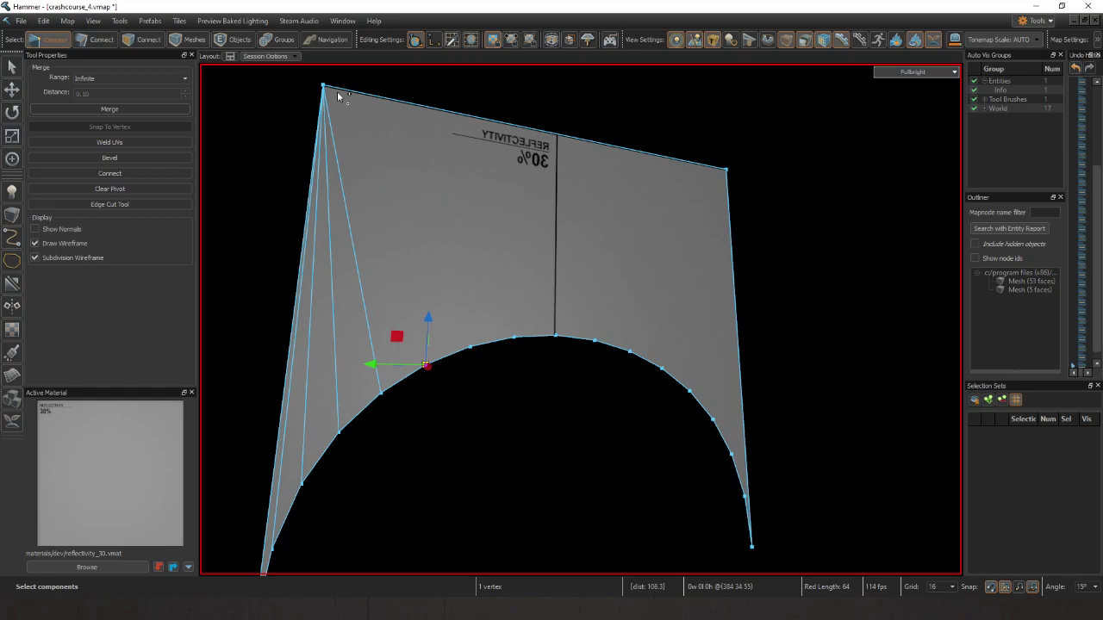
ctrl+click(324, 86)
key(v)
click(468, 348)
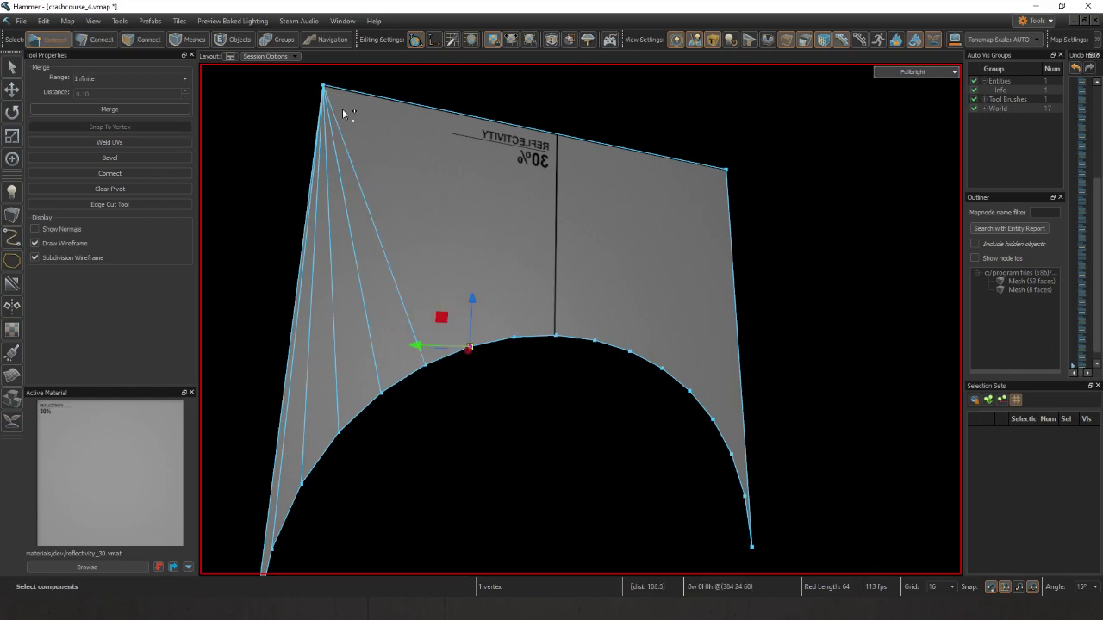
ctrl+click(324, 87)
key(v)
click(513, 336)
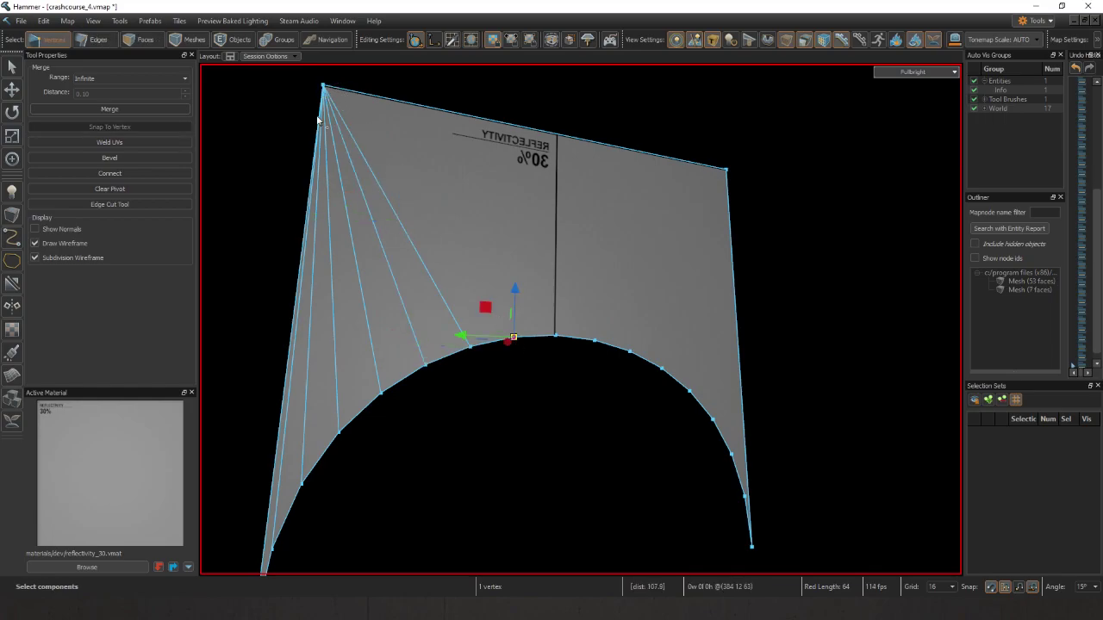
ctrl+click(324, 86)
key(v)
click(554, 336)
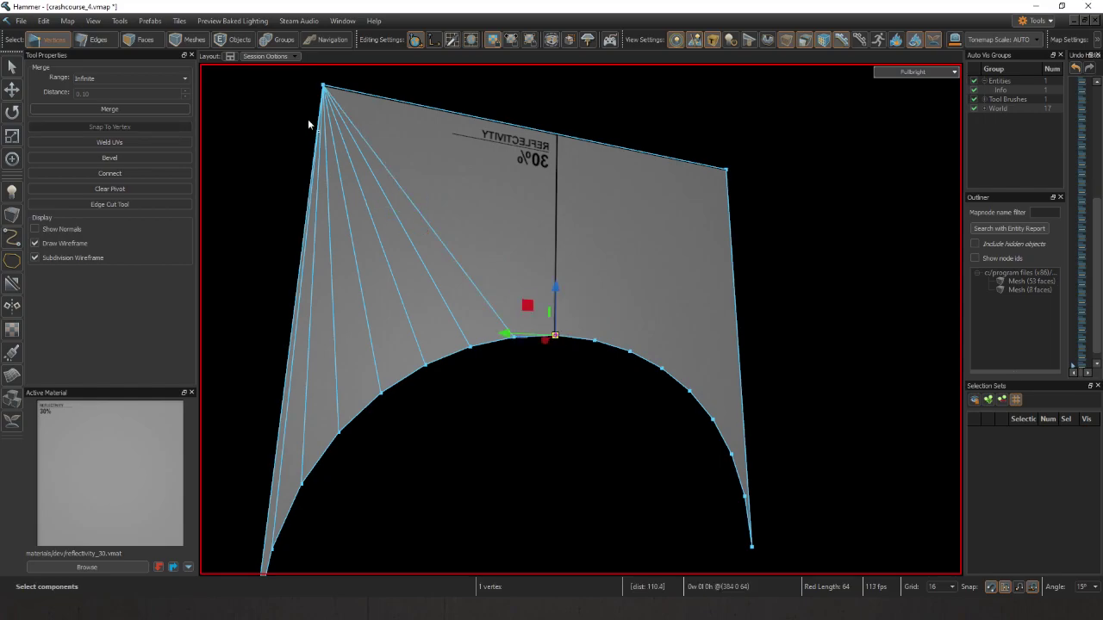
ctrl+click(323, 87)
key(v)
- Connect the apex and every vertex on the right half of the arch to the face's upper right corner vertex
right_drag(539, 219, 595, 194)
scroll(594, 194, down, 2)
ctrl+click(635, 204)
key(v)
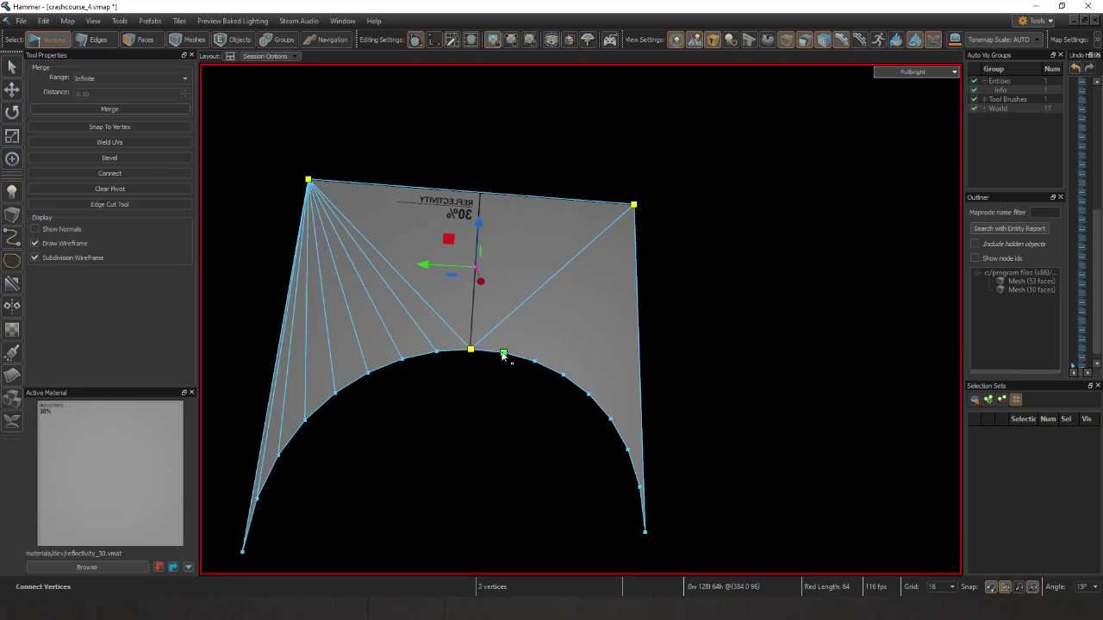
click(503, 354)
ctrl+click(635, 204)
key(v)
click(535, 361)
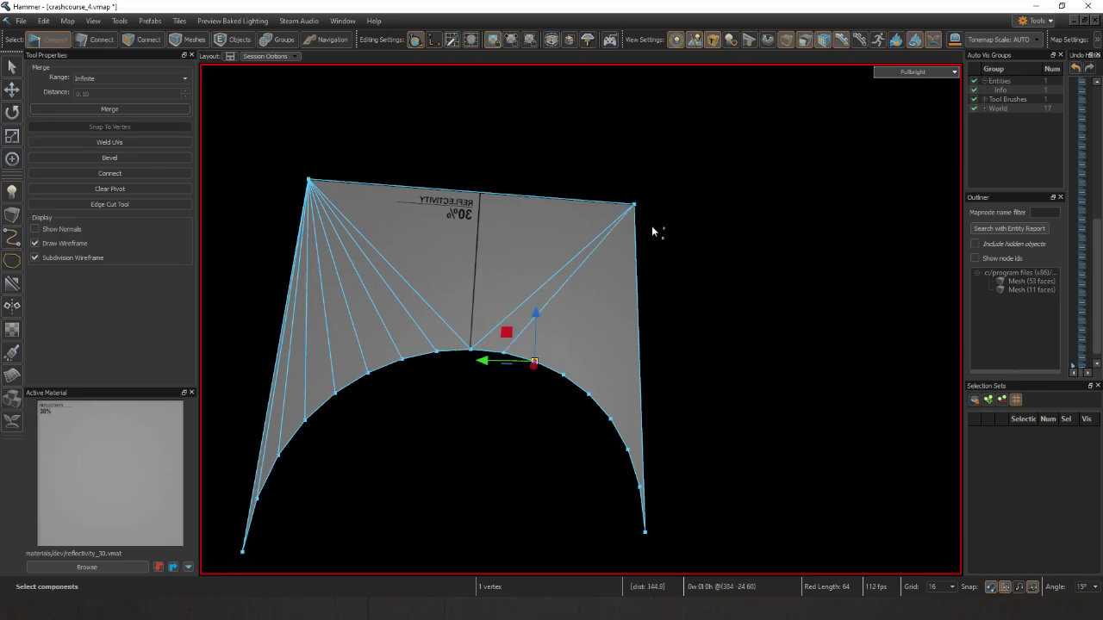
ctrl+click(635, 204)
key(v)
click(562, 376)
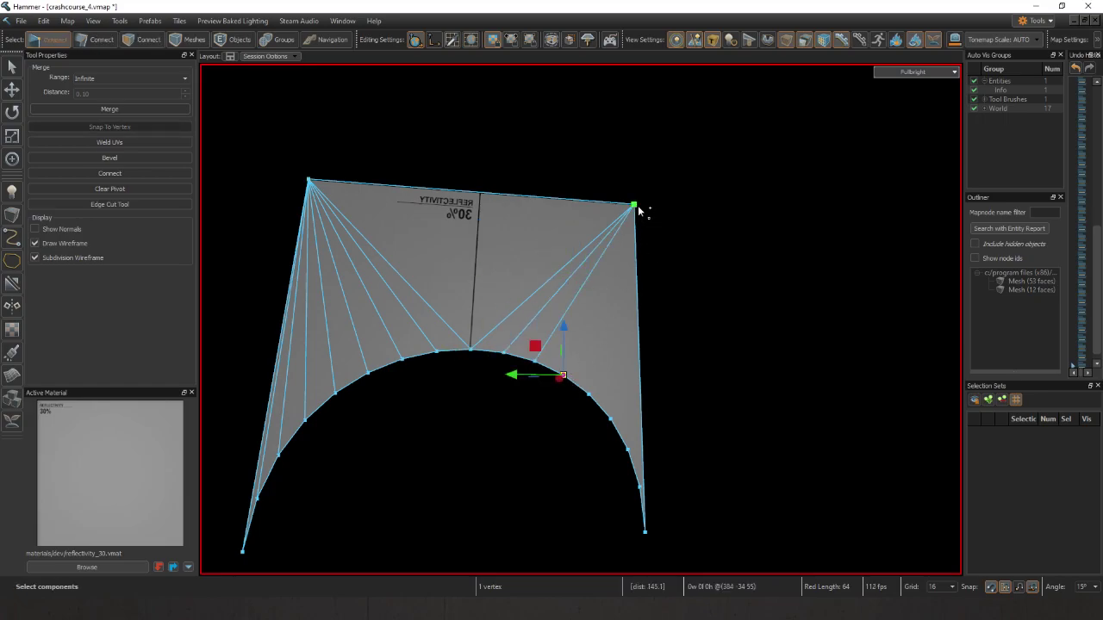
ctrl+click(635, 204)
key(v)
click(589, 394)
ctrl+click(636, 204)
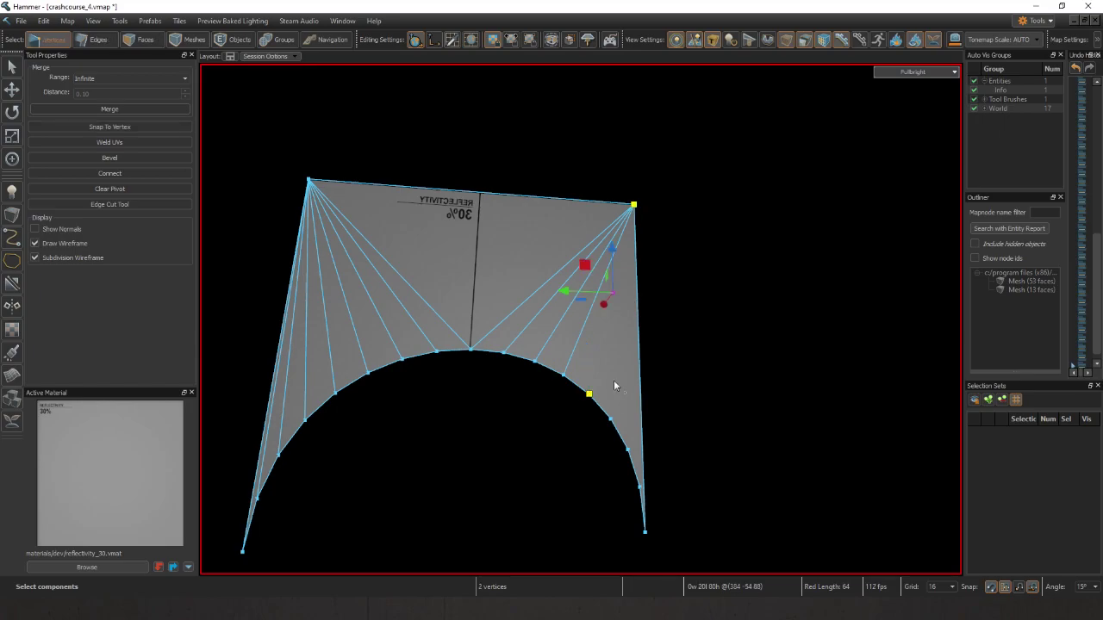
key(v)
click(610, 419)
ctrl+click(634, 204)
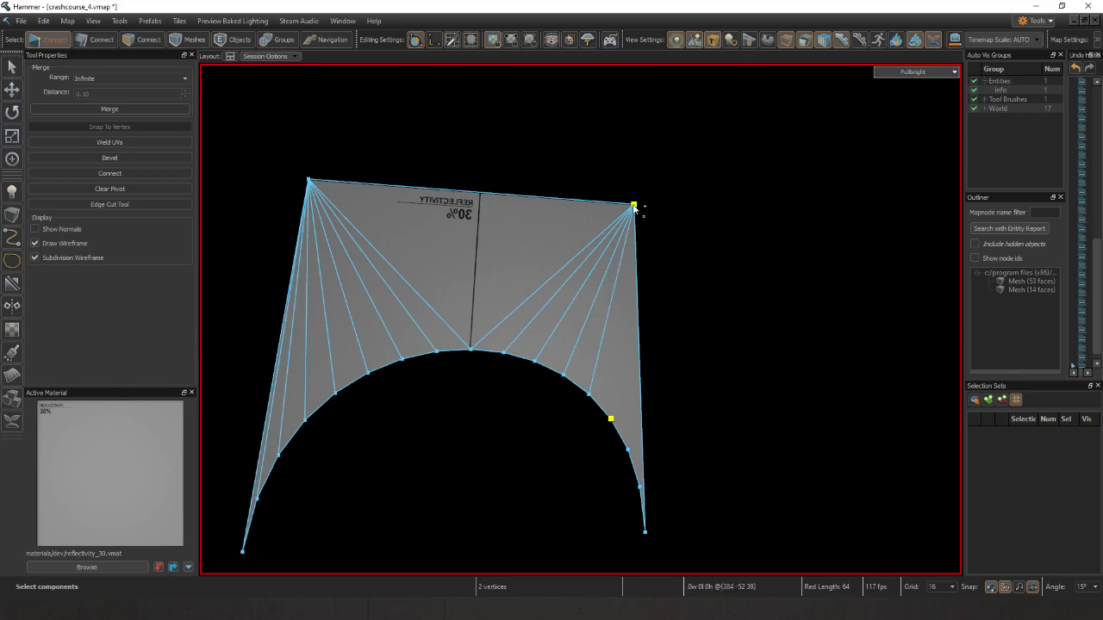
key(v)
click(628, 449)
ctrl+click(634, 204)
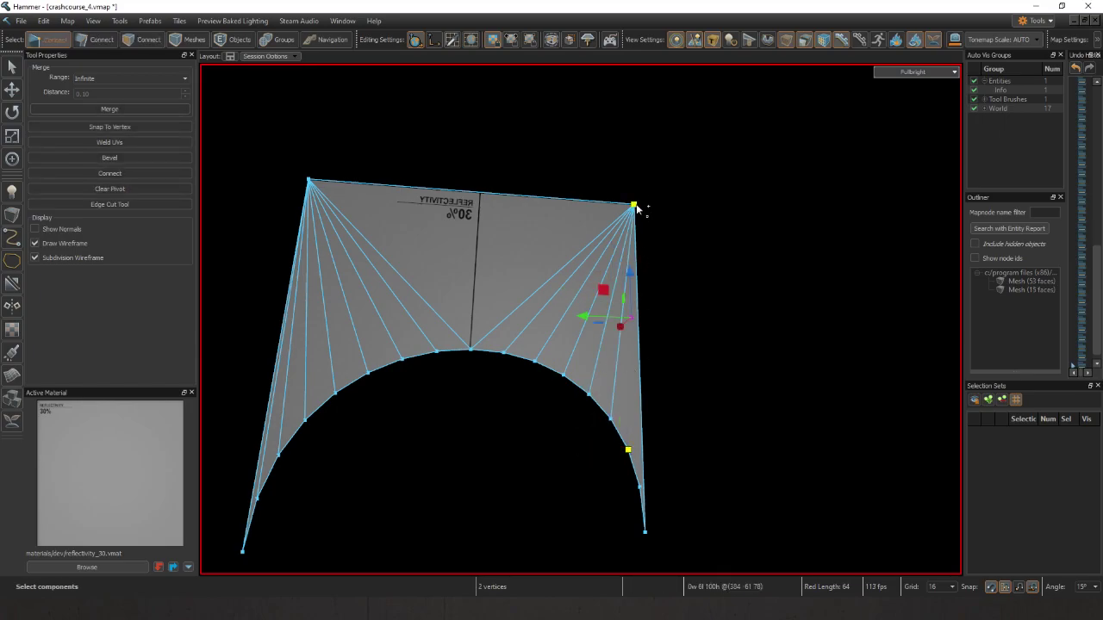
key(v)
click(641, 488)
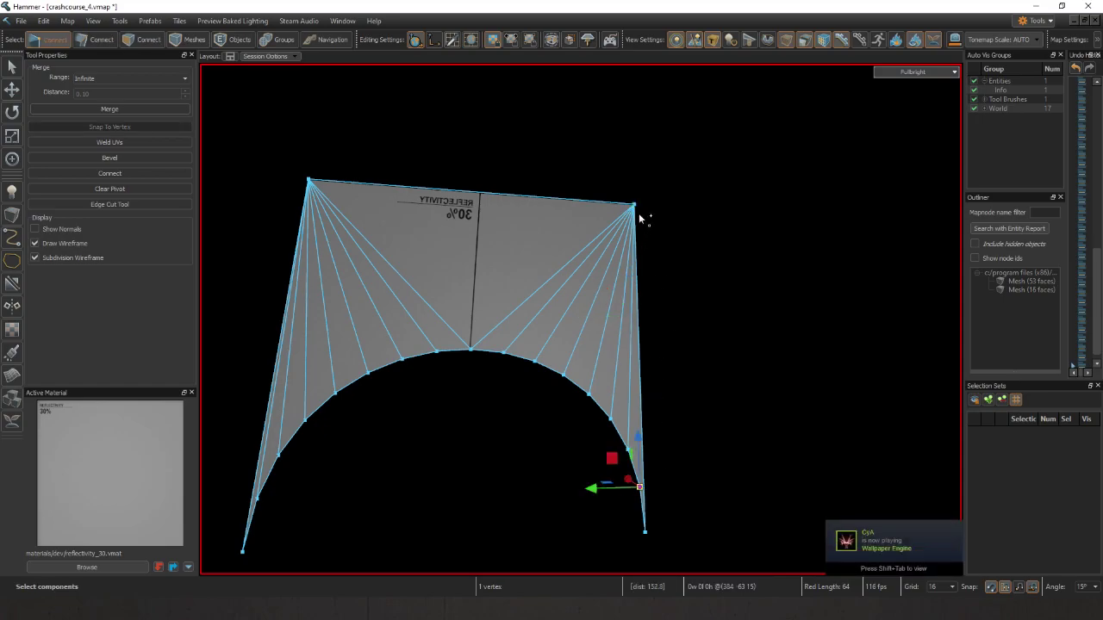
ctrl+click(636, 208)
right_drag(650, 246, 654, 267)
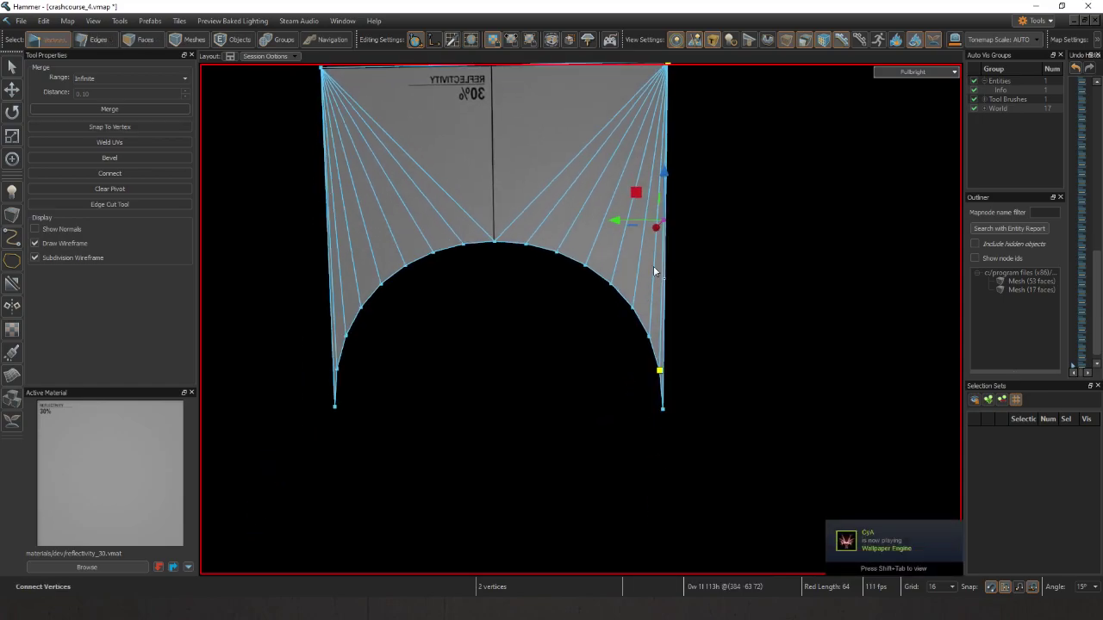
- Unhide the rest of the map, clear the selection and return to the room view in face selection mode
key(u)
key(3)
click(552, 342)
scroll(548, 354, down, 3)
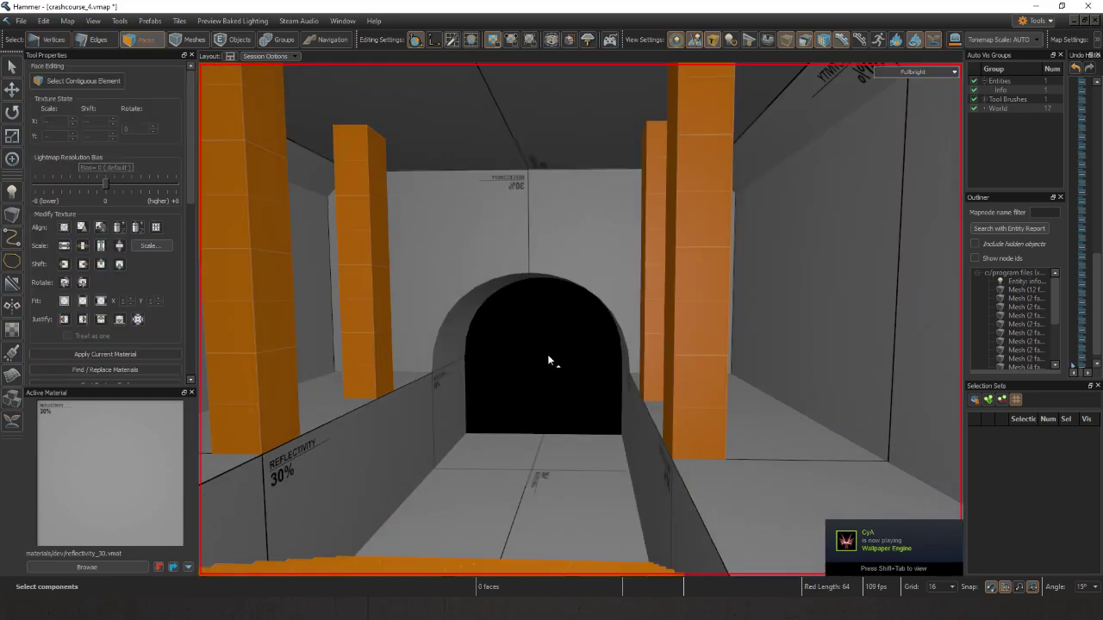
key(a)
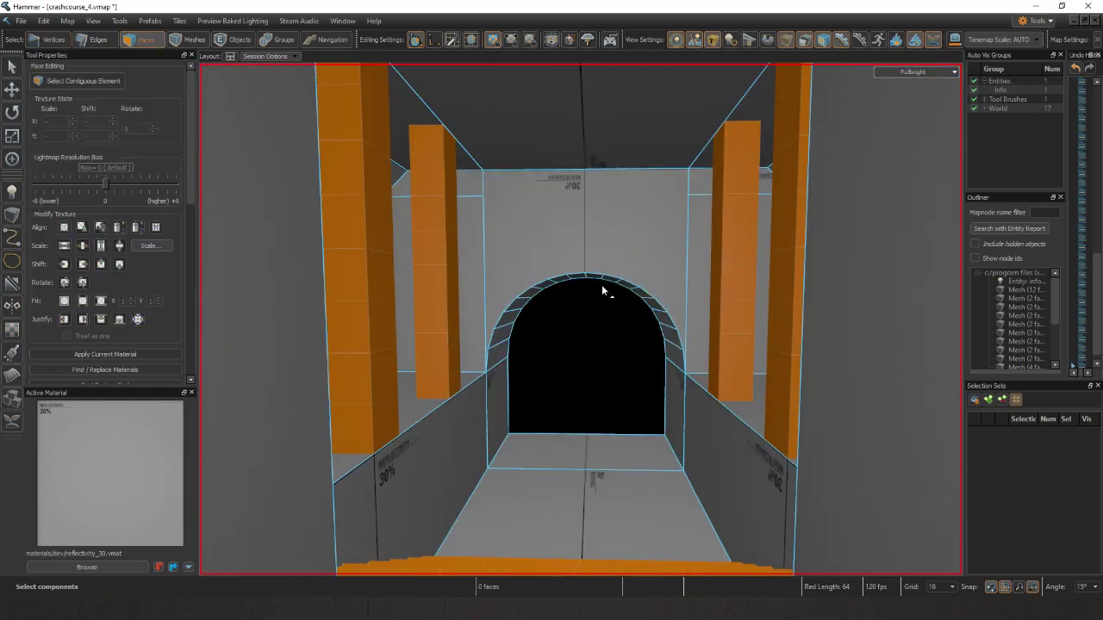
scroll(627, 276, up, 2)
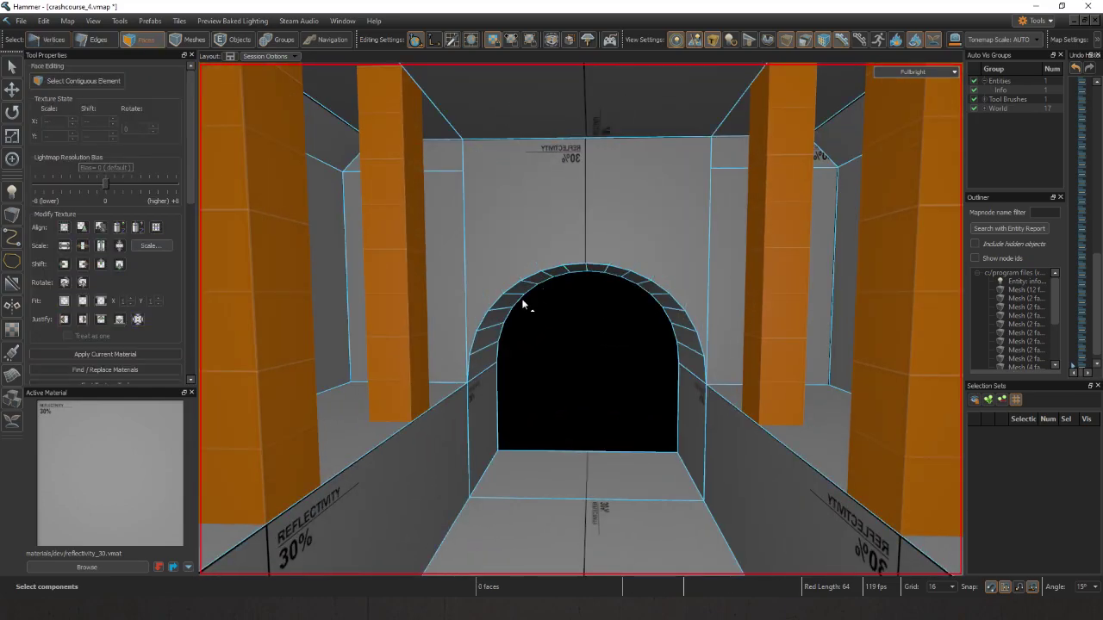
scroll(509, 286, up, 2)
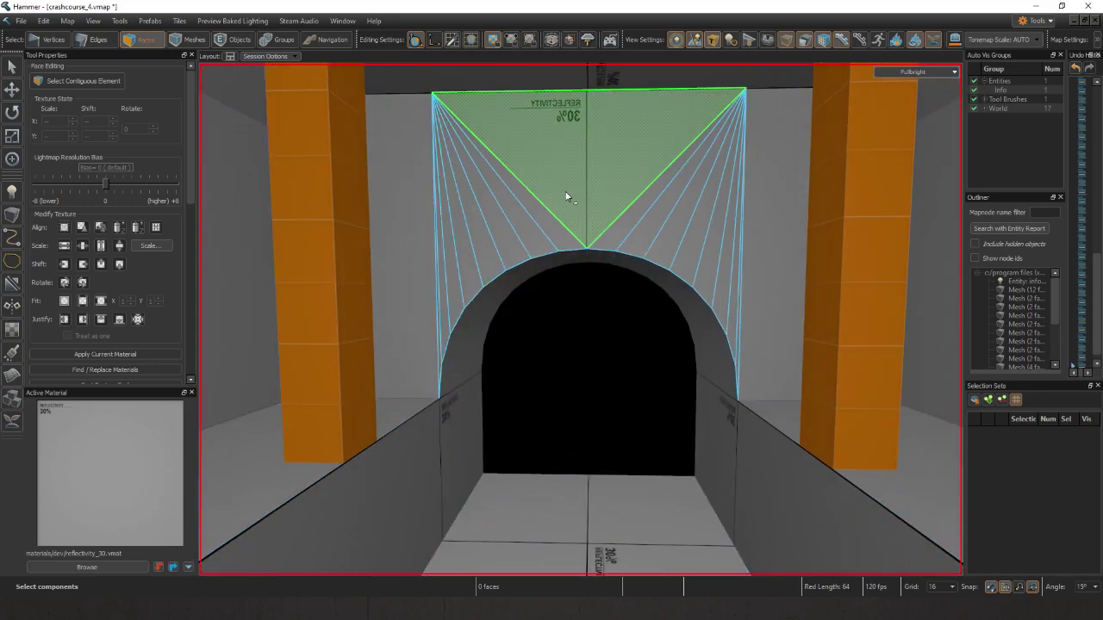
- Examine the triangulated wall piece's connected faces, a single arch face and the room mesh that the passage belongs to
double_click(621, 168)
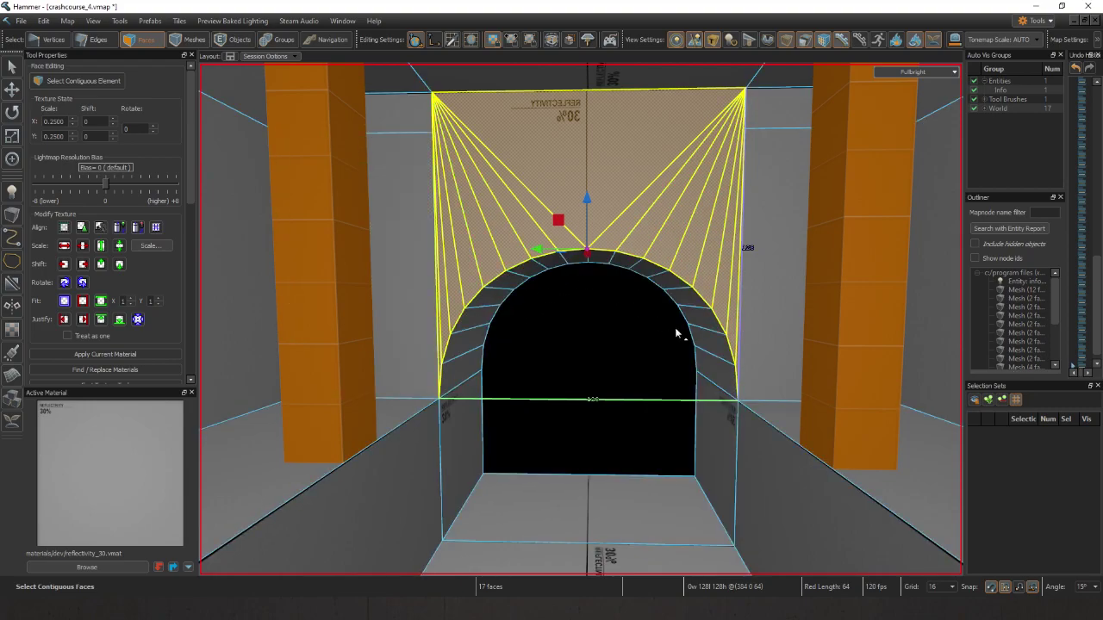
scroll(675, 327, up, 3)
click(725, 239)
scroll(706, 246, down, 3)
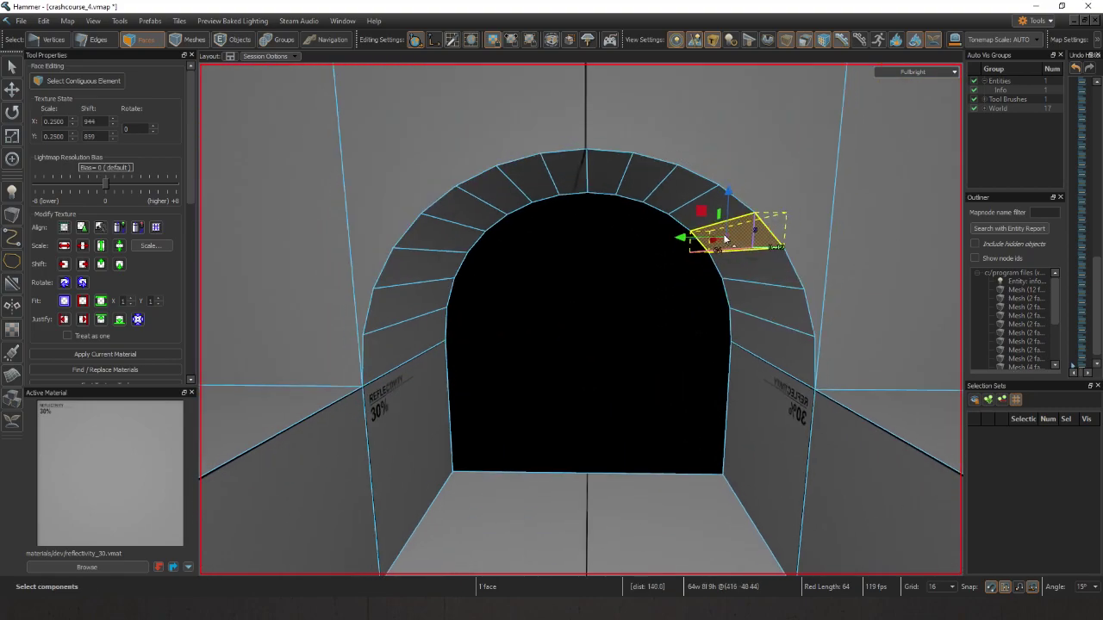
key(5)
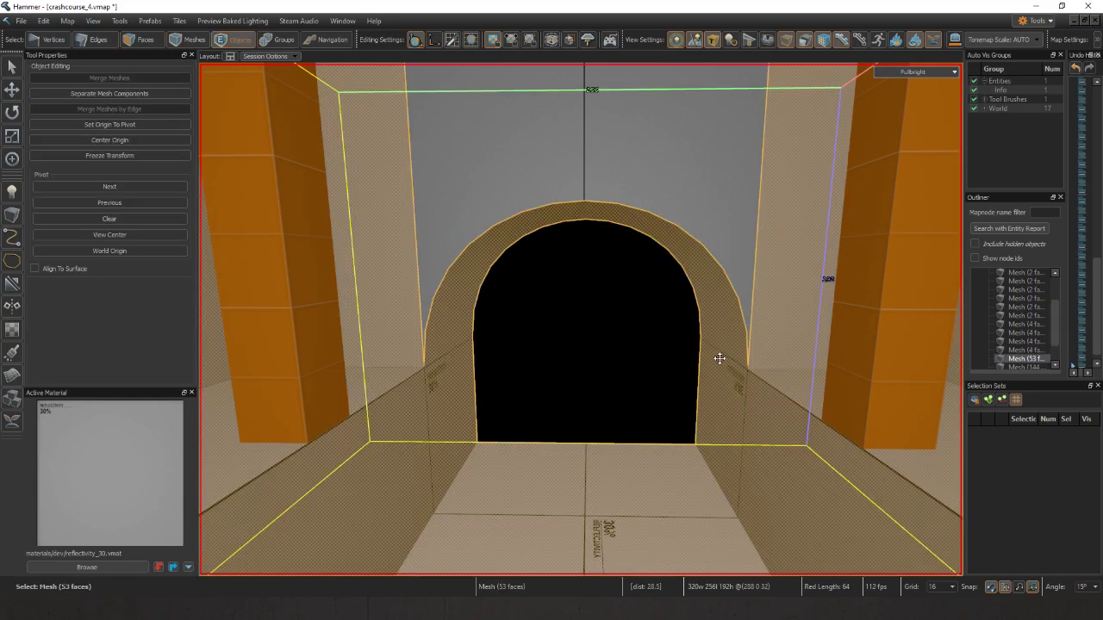
- Select all arch, side wall and floor faces of the short passage and extract them into a separate mesh object
key(3)
mouse_move(469, 280)
mouse_down()
mouse_move(452, 382)
mouse_move(512, 453)
mouse_up()
mouse_move(707, 378)
shift+mouse_down()
mouse_move(719, 305)
mouse_move(671, 236)
mouse_move(602, 216)
mouse_move(525, 220)
mouse_move(488, 258)
shift+mouse_up()
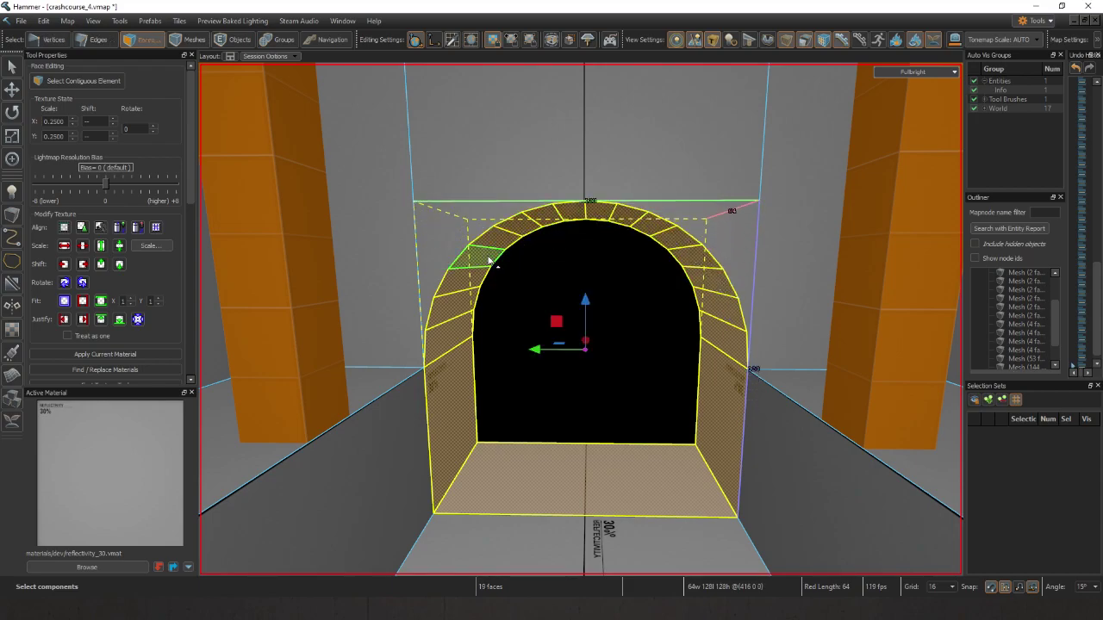
key(alt+n)
key(5)
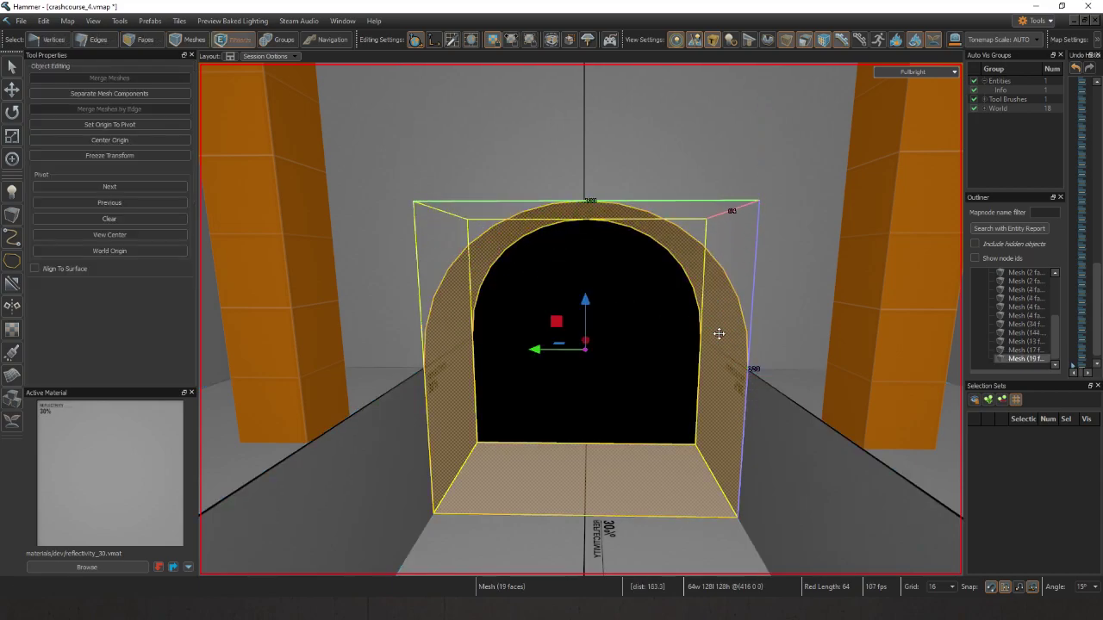
- Compare the extracted passage, the pillar room and the dome room by selecting each as a separate mesh
click(765, 250)
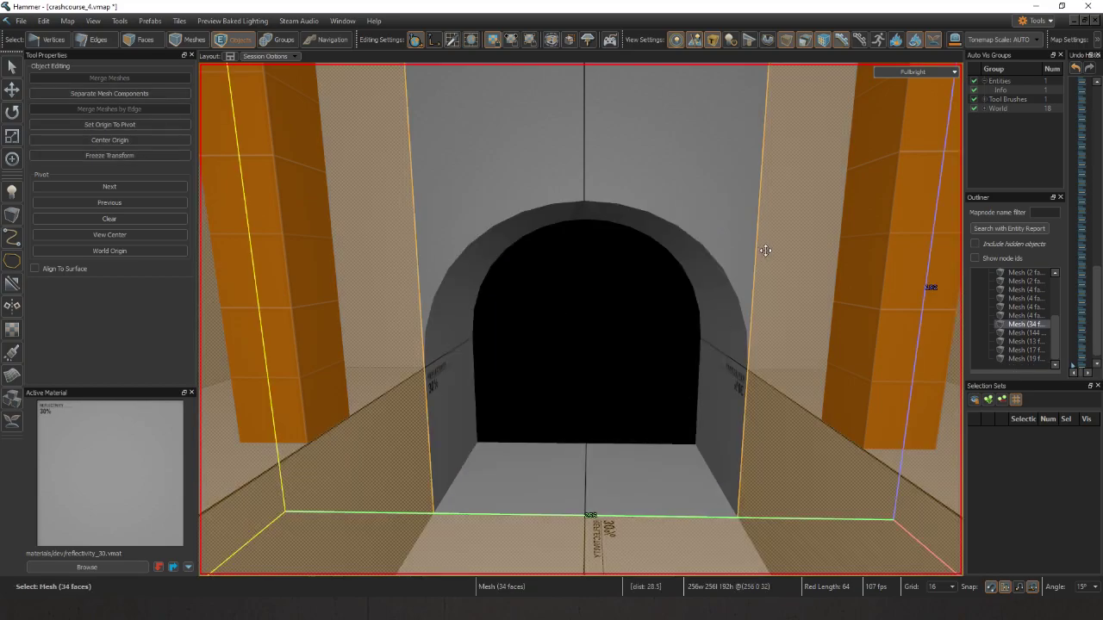
click(730, 357)
click(751, 345)
click(726, 297)
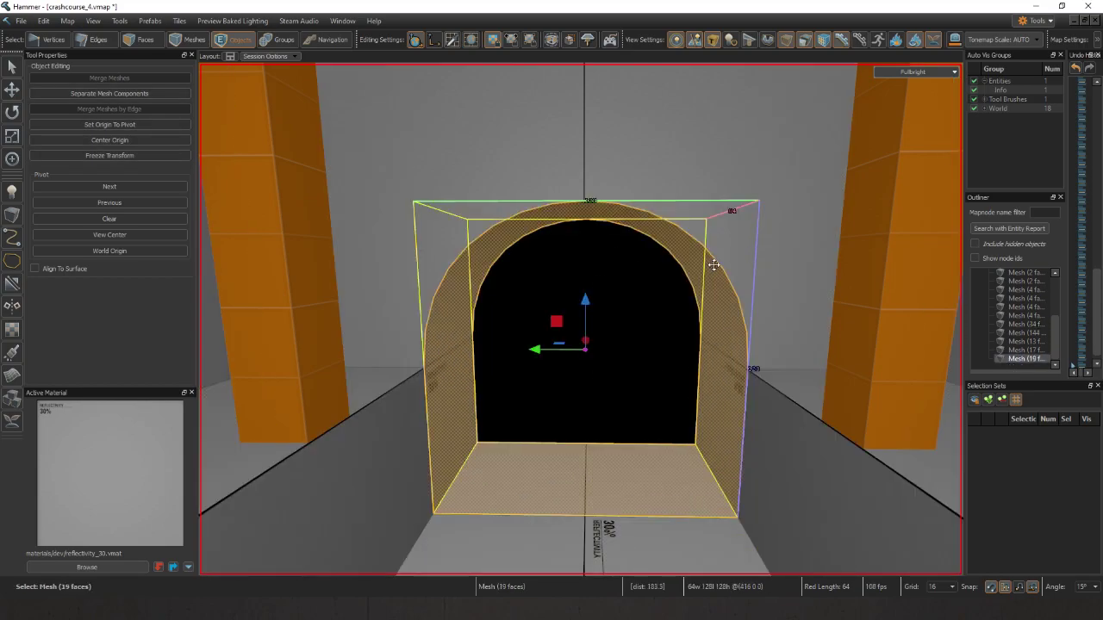
key(w)
mouse_move(682, 319)
right_down()
mouse_move(581, 318)
mouse_move(682, 319)
mouse_move(580, 319)
mouse_move(670, 328)
right_up()
key(s)
key(w)
key(s)
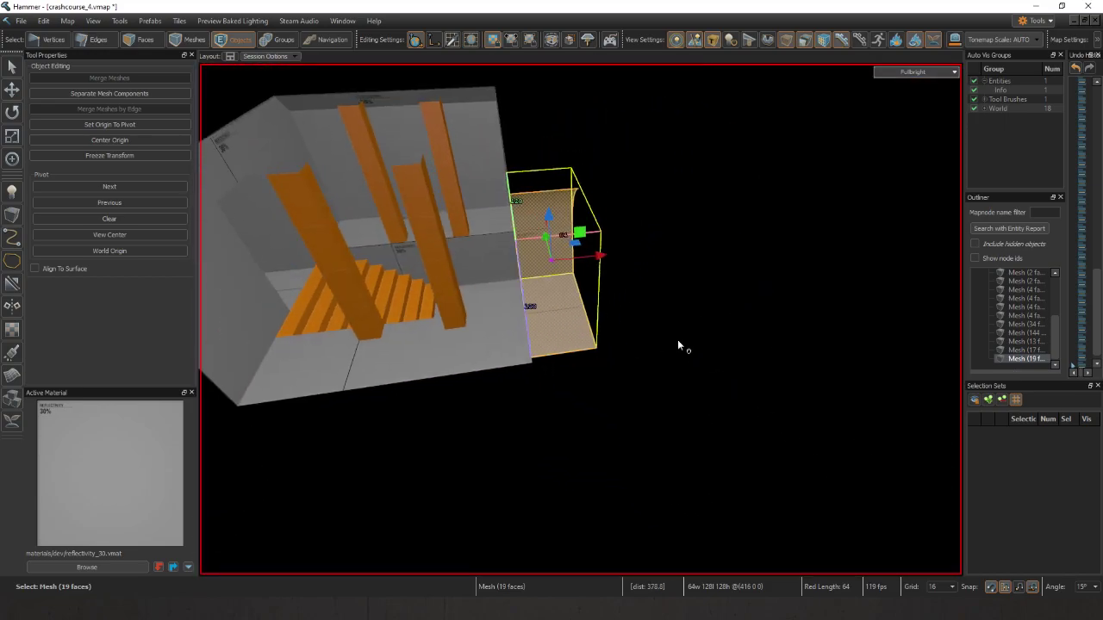
right_drag(656, 322, 657, 323)
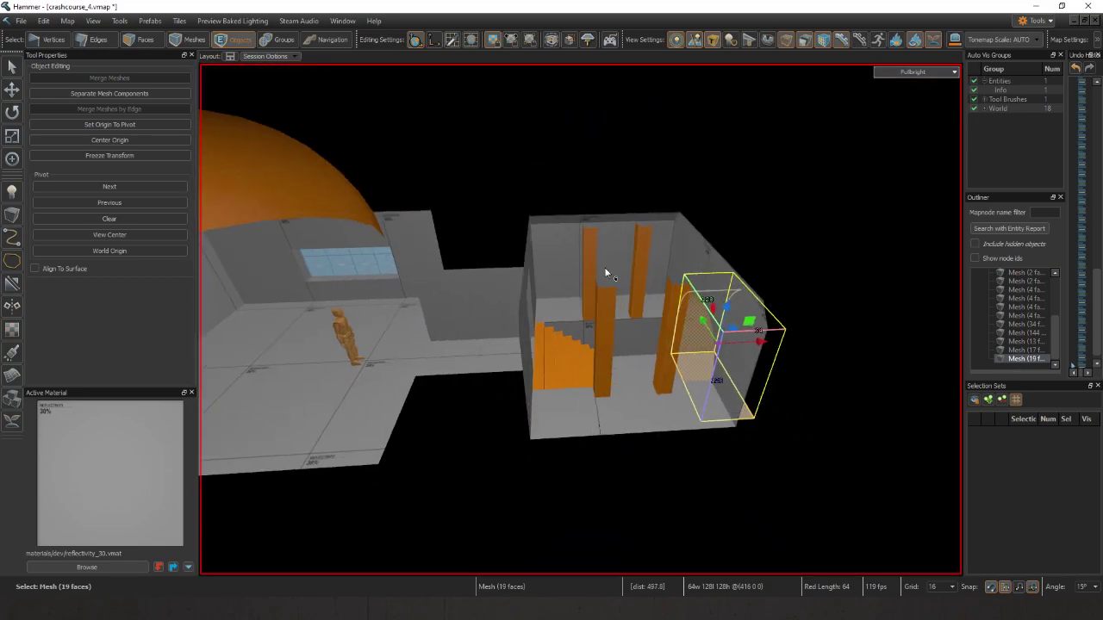
click(606, 273)
click(433, 305)
right_drag(732, 343, 706, 374)
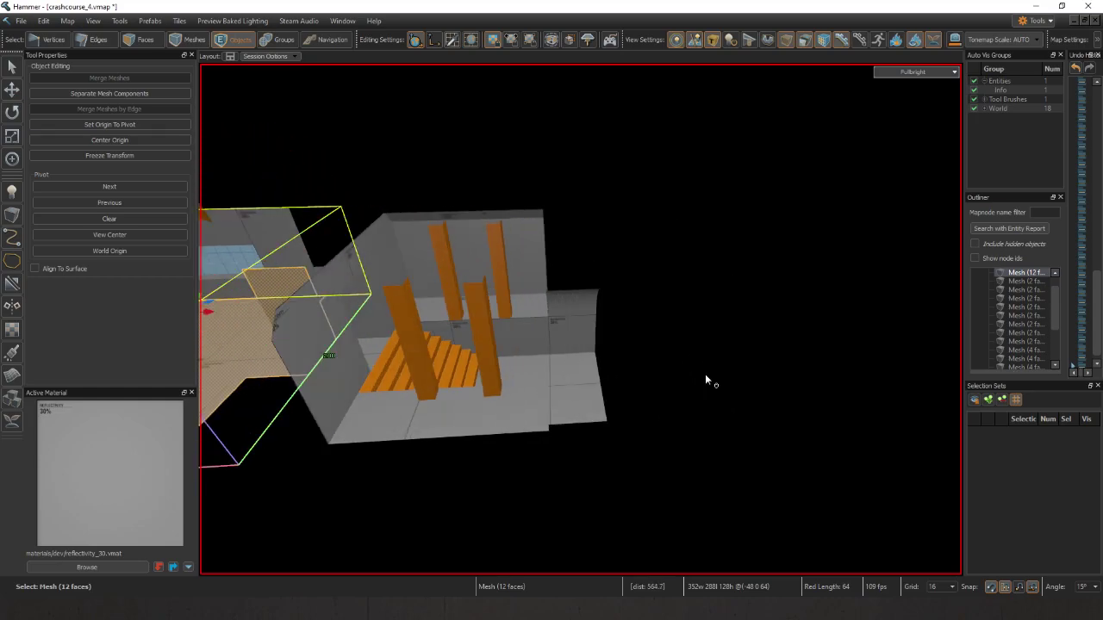
- Select the passage mesh and the complete edge loop around its open far end
click(574, 360)
right_drag(574, 360, 581, 320)
key(2)
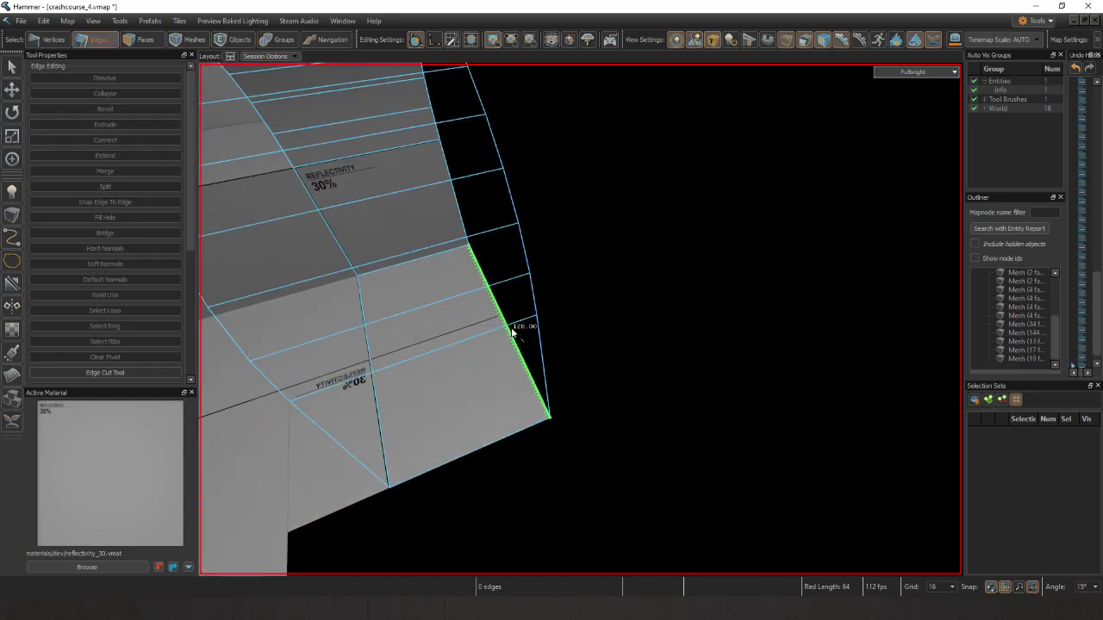
double_click(512, 333)
right_drag(513, 334, 528, 310)
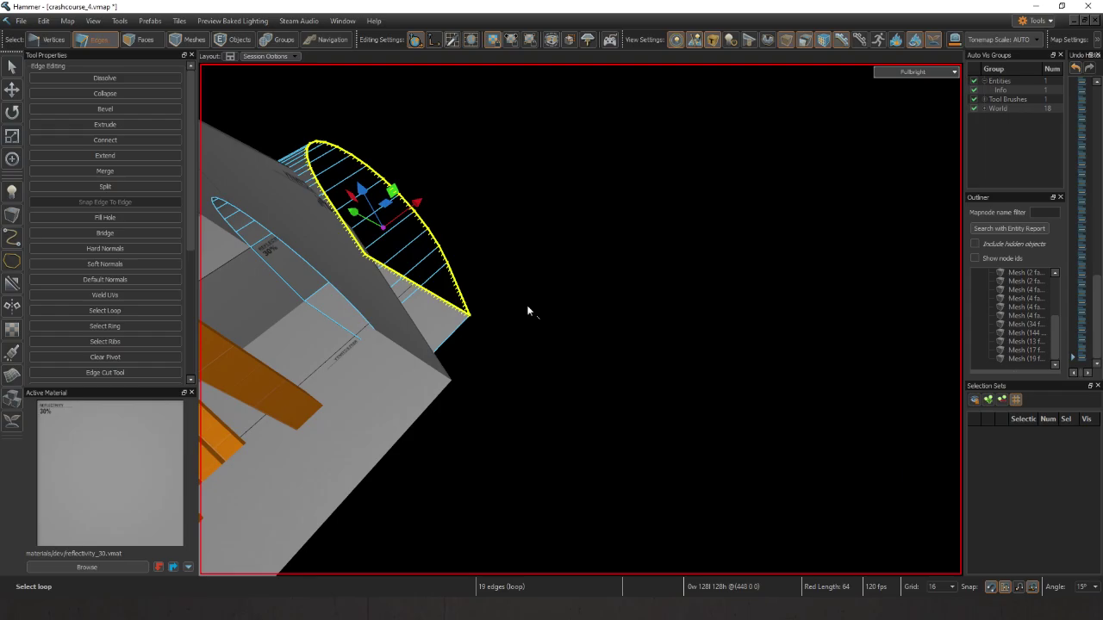
- In the top view, move the edge loop's pivot straight along Y to about 256 units from the loop's centre
key(F2)
scroll(597, 301, up, 10)
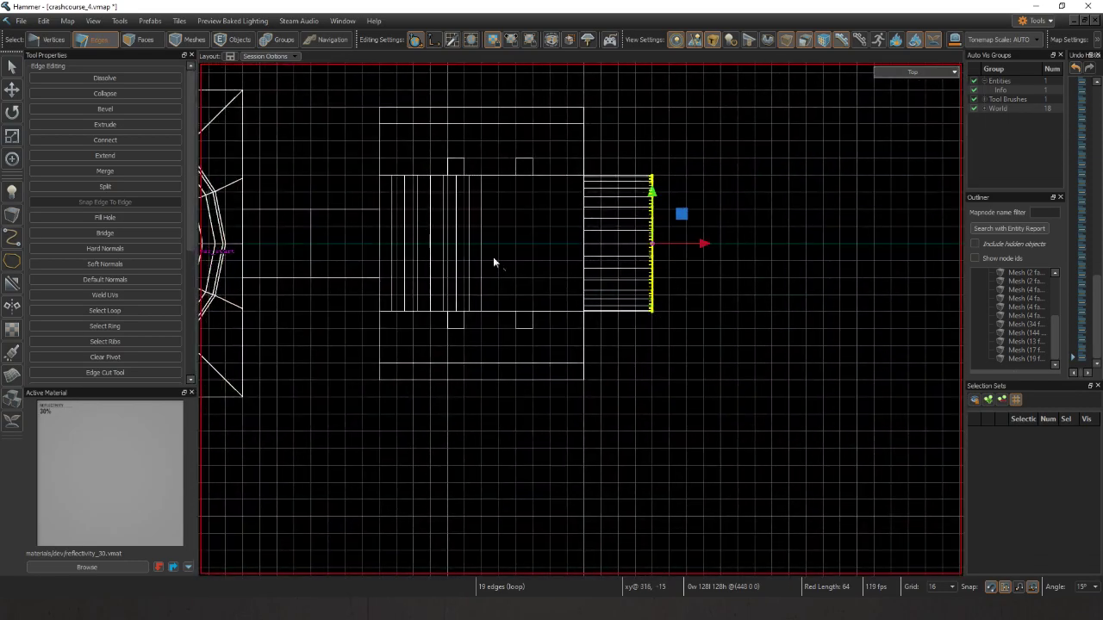
click(14, 164)
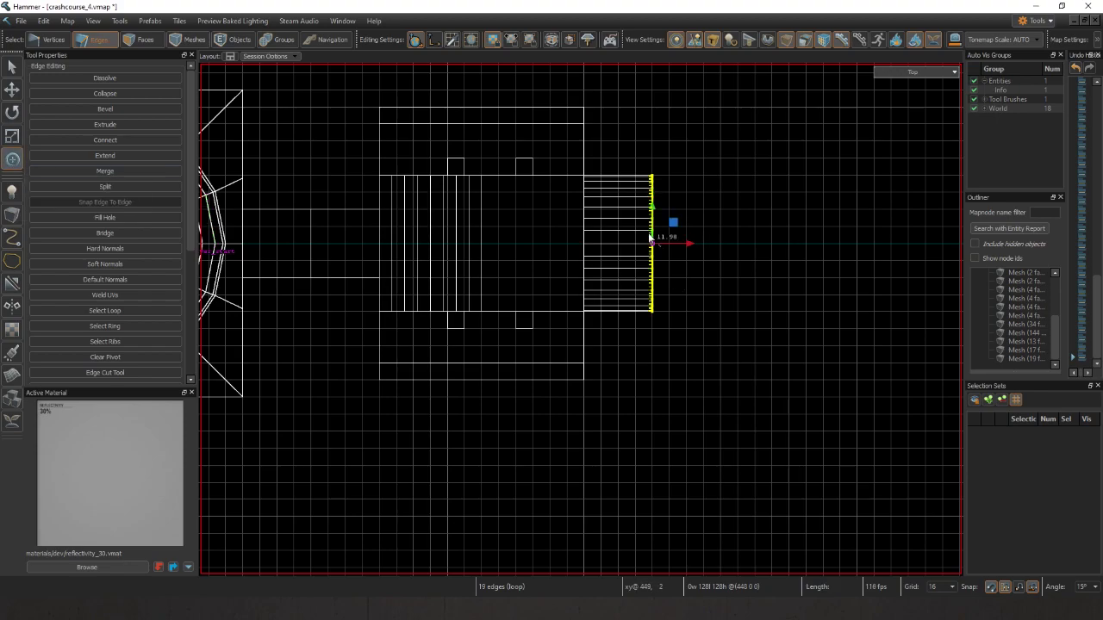
drag(653, 226, 663, 279)
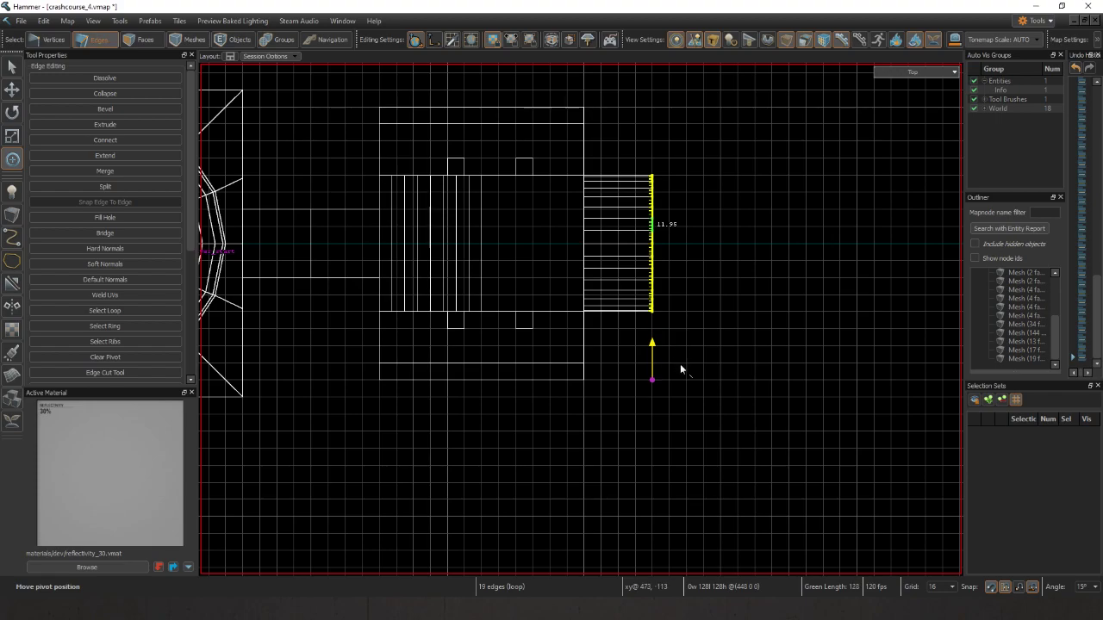
drag(690, 396, 694, 412)
middle_drag(602, 430, 727, 357)
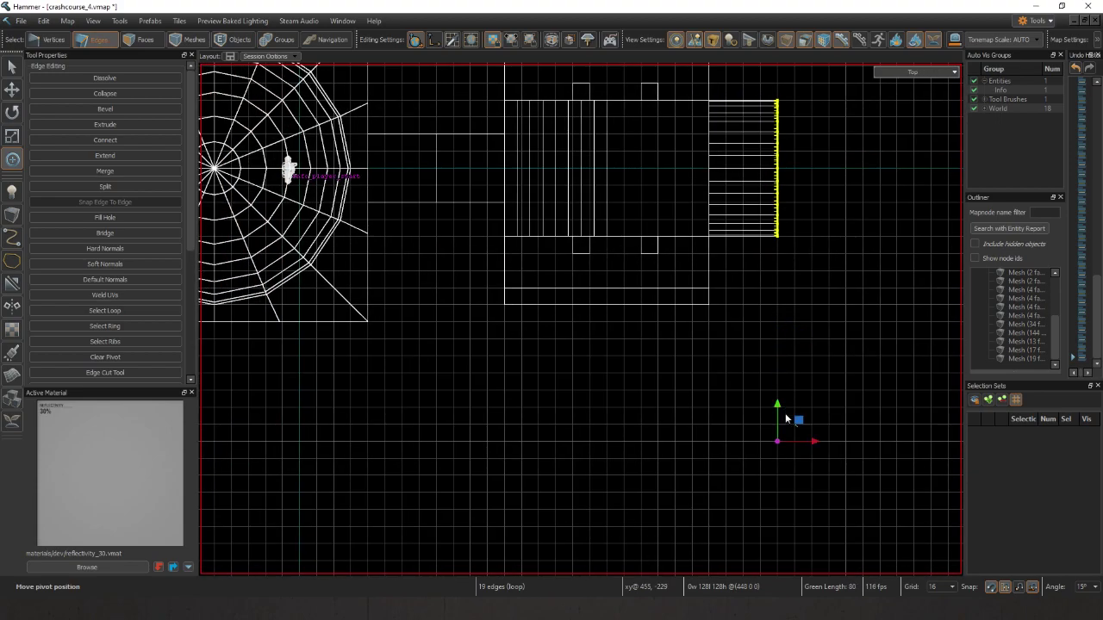
middle_drag(785, 413, 703, 349)
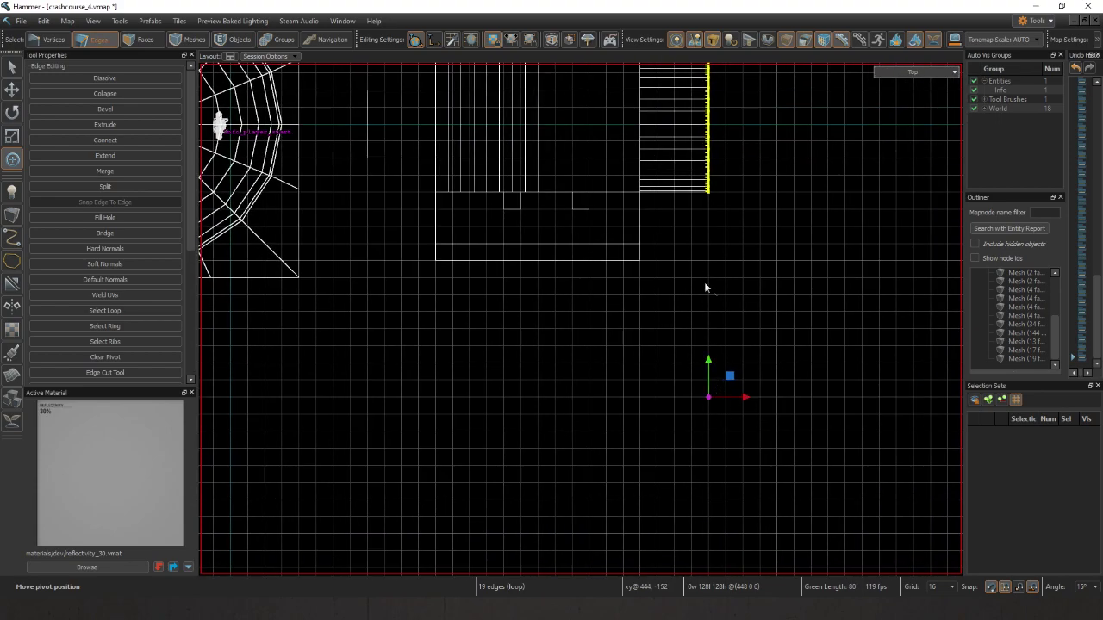
- Check the surrounding layout and bring the pivot 96 units back along Y toward the passage end
middle_drag(336, 258, 493, 336)
scroll(542, 289, down, 4)
scroll(531, 345, up, 1)
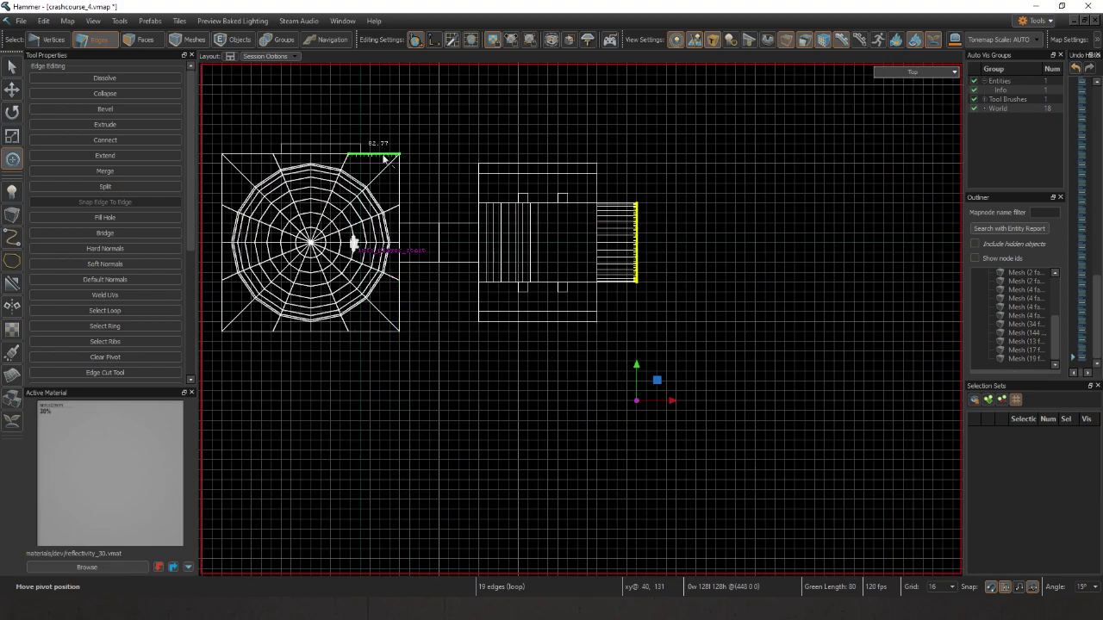
middle_drag(643, 361, 619, 310)
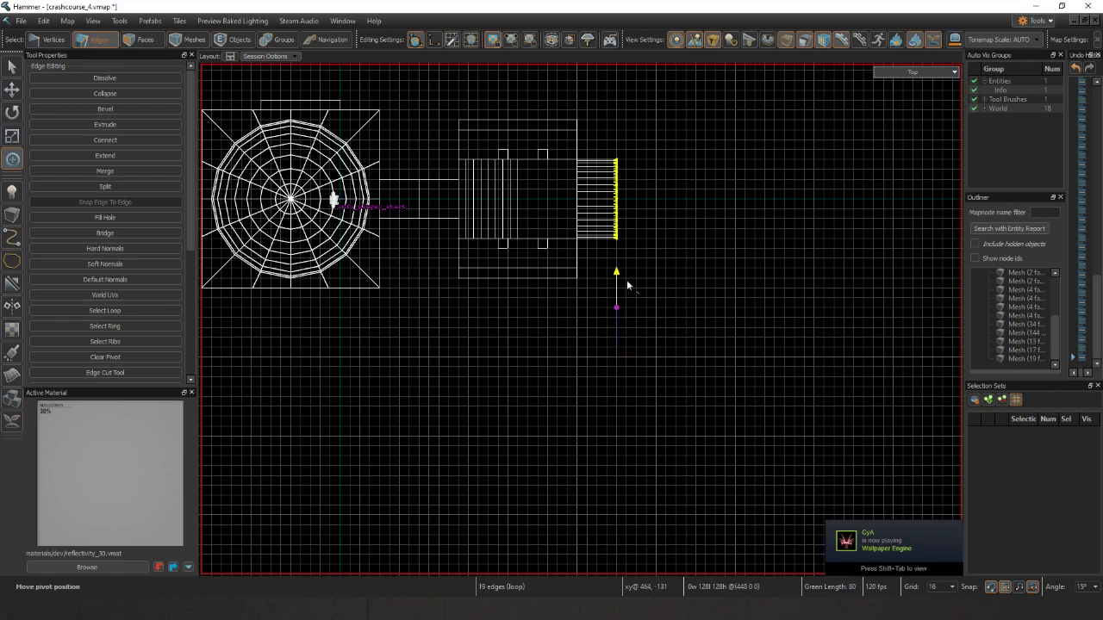
drag(626, 280, 630, 271)
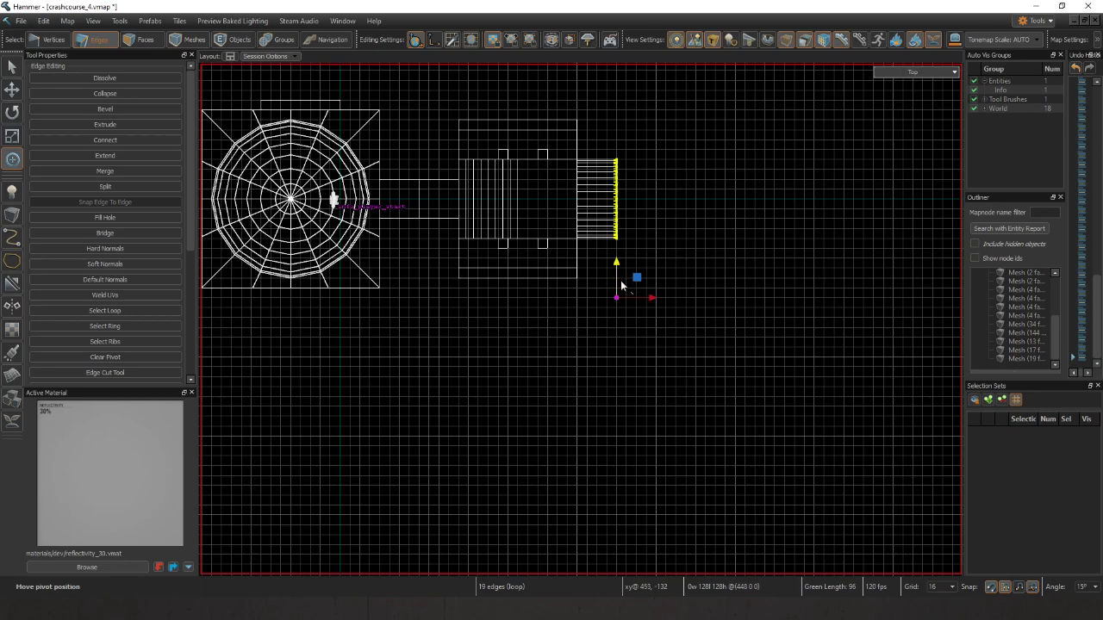
middle_drag(621, 278, 588, 316)
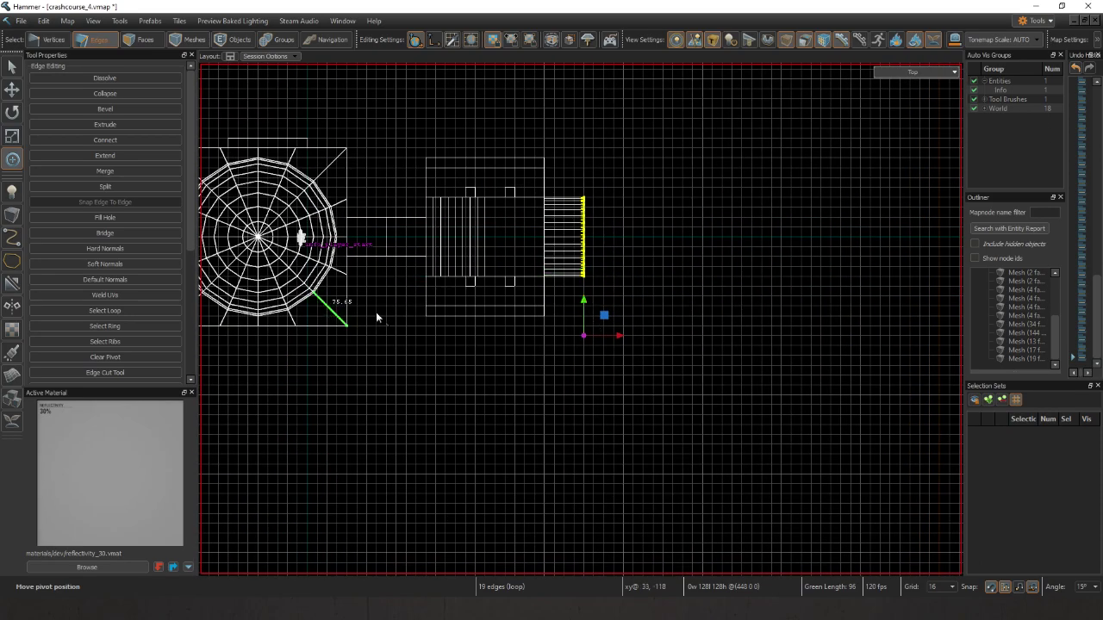
- Extrude the edge loop around the pivot in repeated -15° rotations until the passage makes a full 180° turn
key(e)
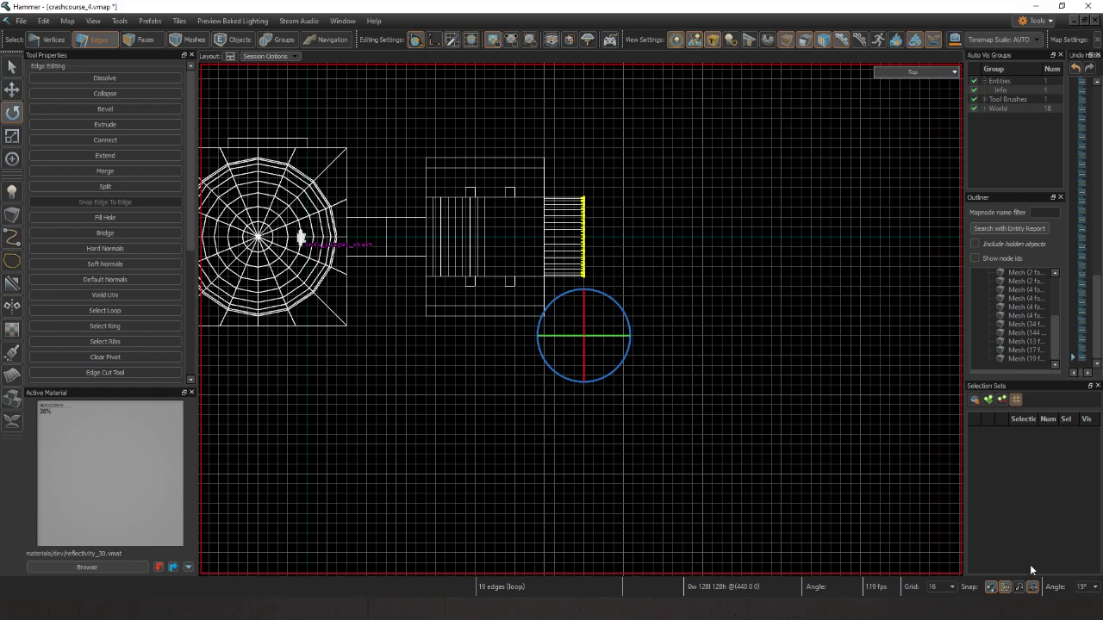
drag(620, 310, 627, 323)
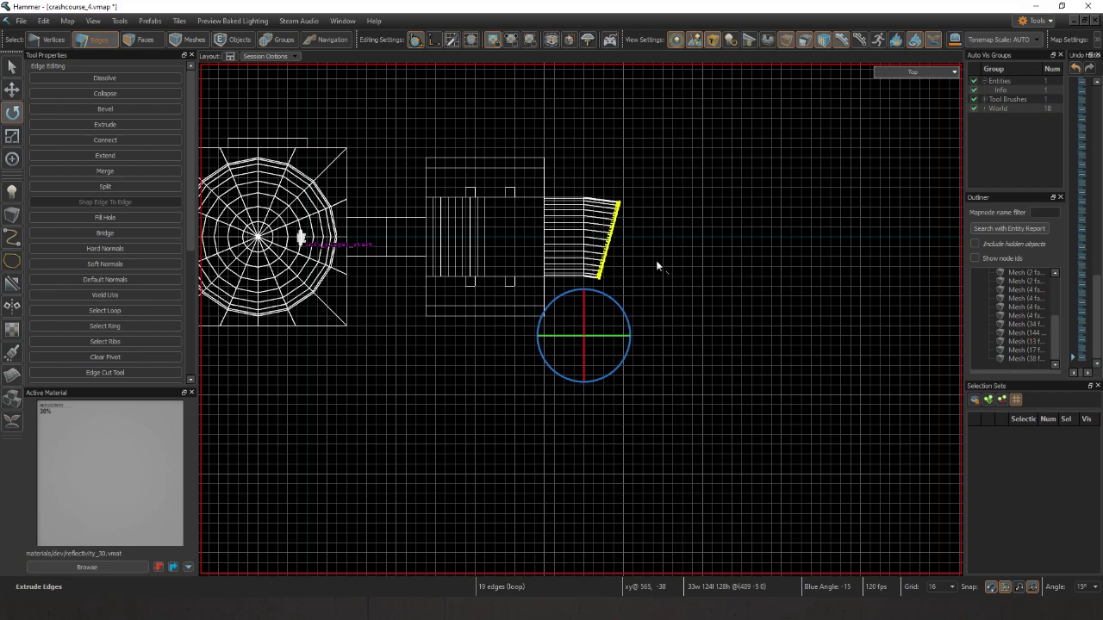
key(shift+g)
key(shift+g)
key(shift+g)
key(shift+g)
key(shift+g)
key(shift+g)
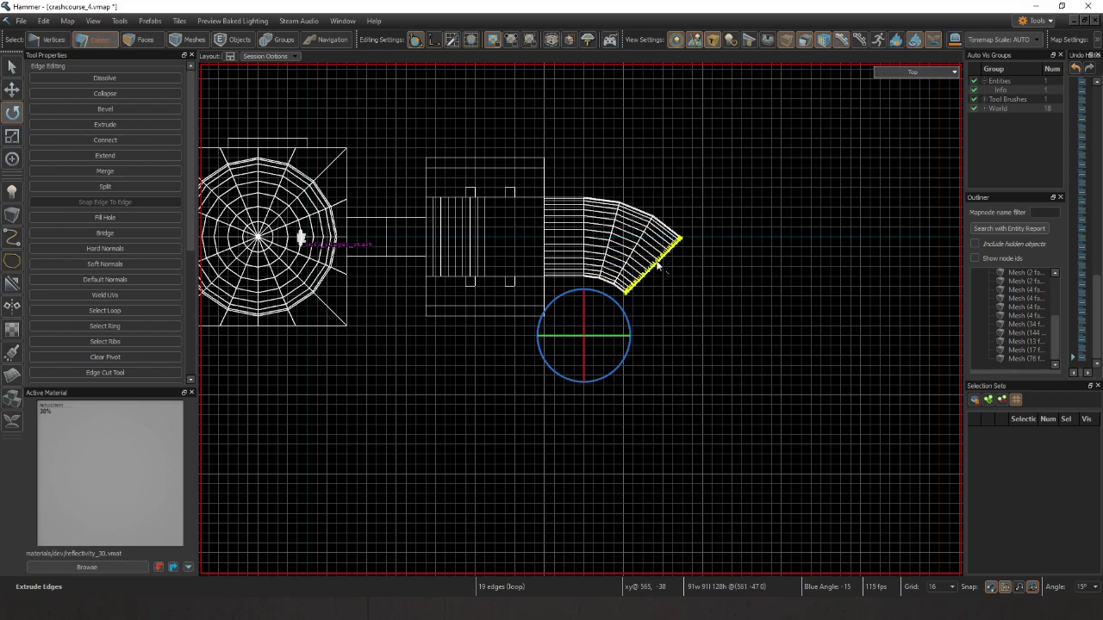
key(ctrl+r)
key(ctrl+r)
key(ctrl+r)
key(ctrl+r)
key(ctrl+r)
key(ctrl+r)
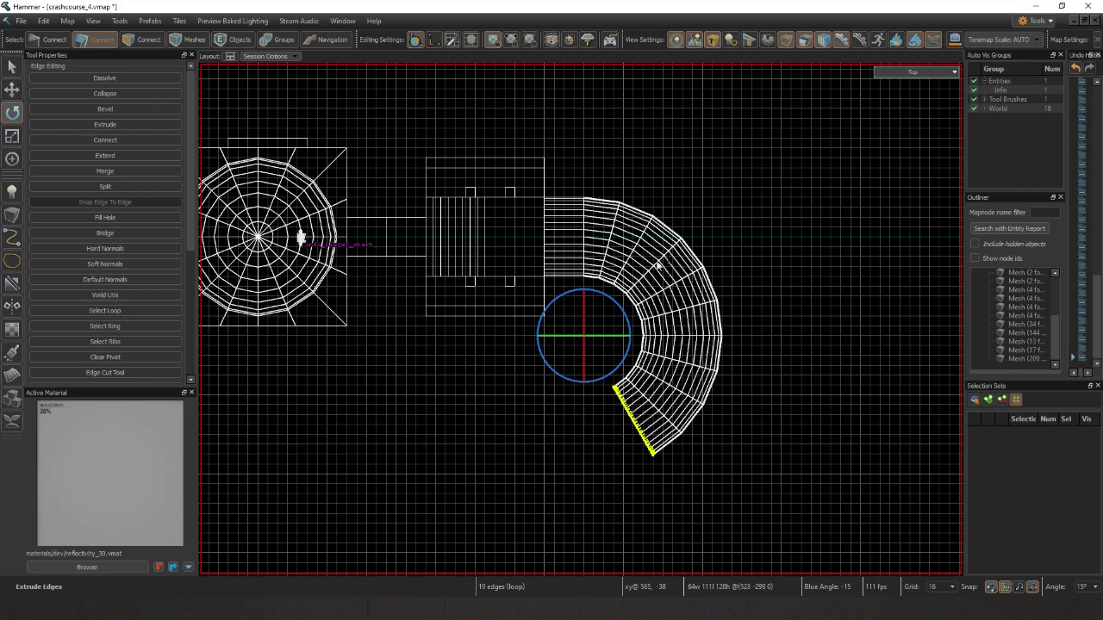
key(ctrl+z)
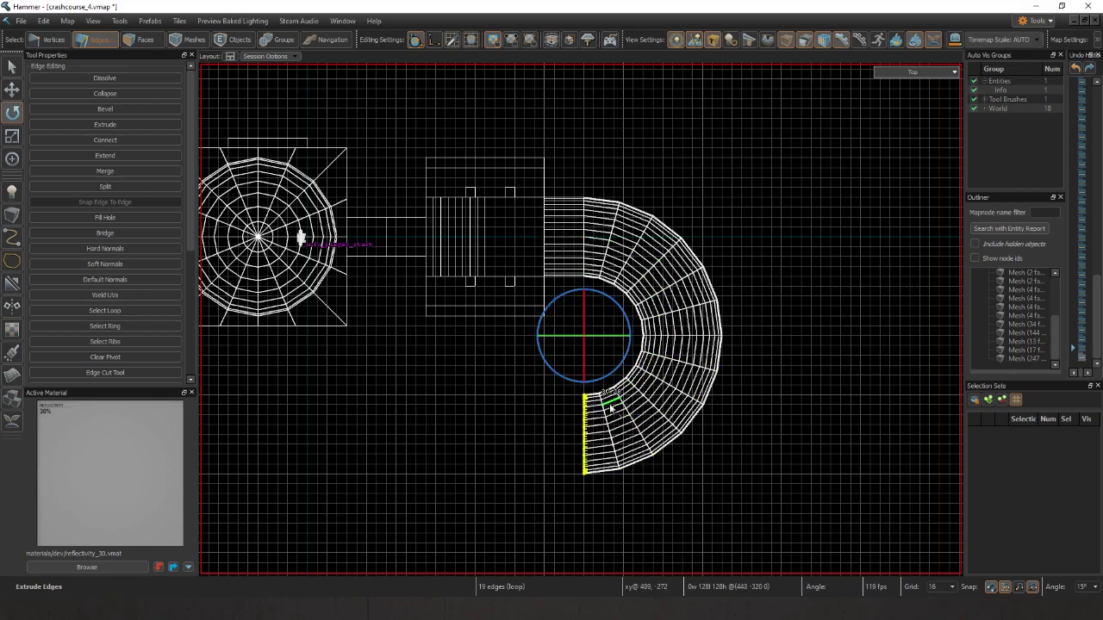
- Extrude the end loop straight 64 units along X, back in the direction of the pillar room
key(w)
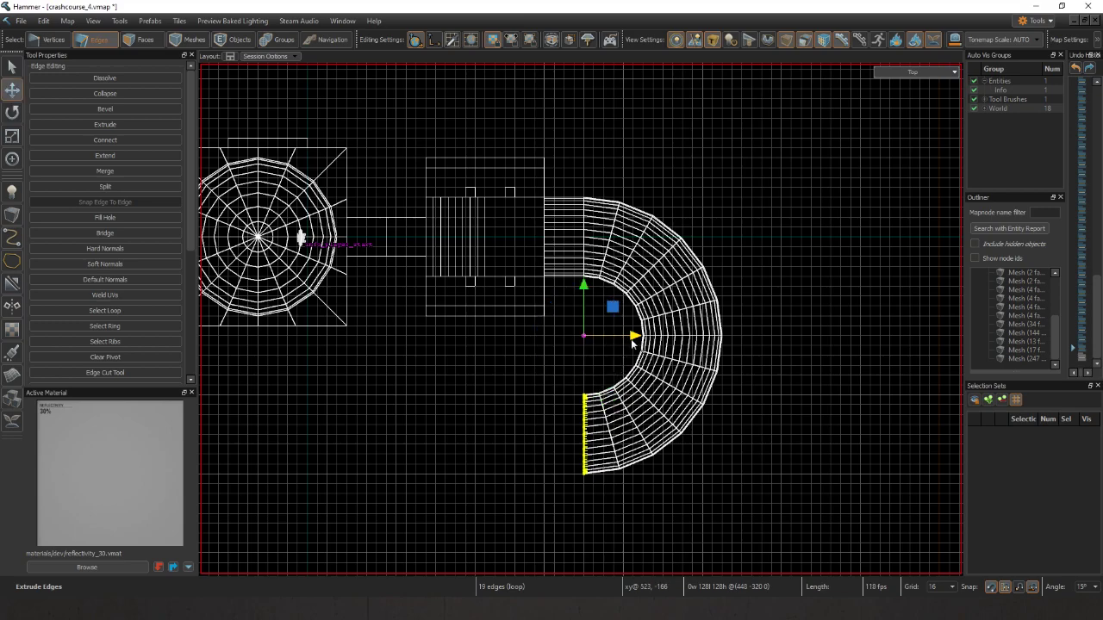
shift+drag(633, 338, 544, 341)
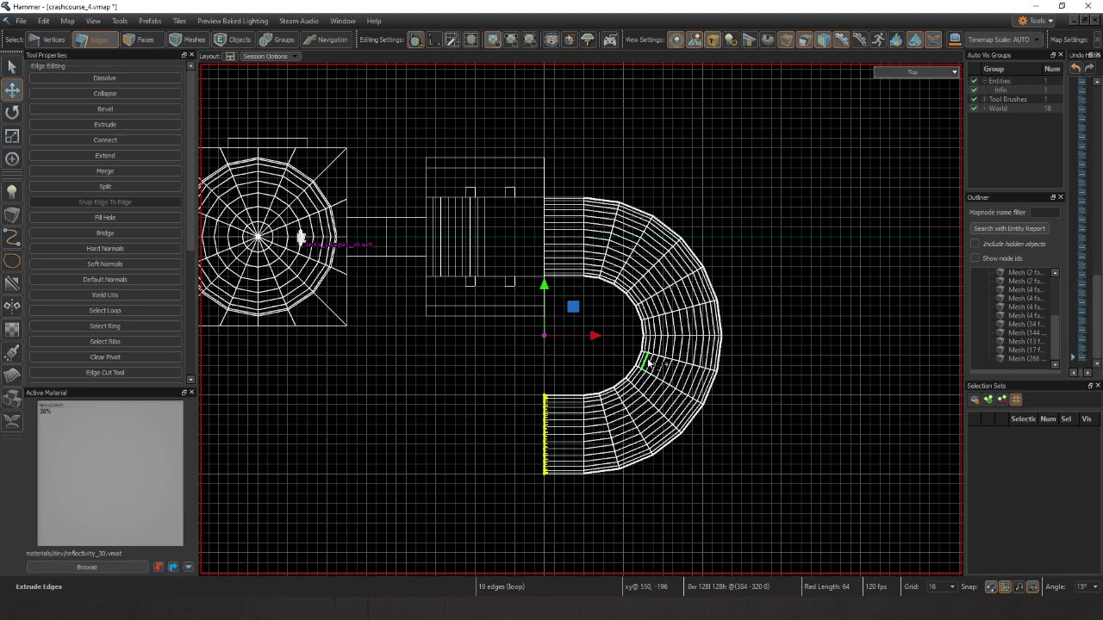
- Examine the U-shaped passage from several angles in the 3D view
key(F5)
key(z)
key(s)
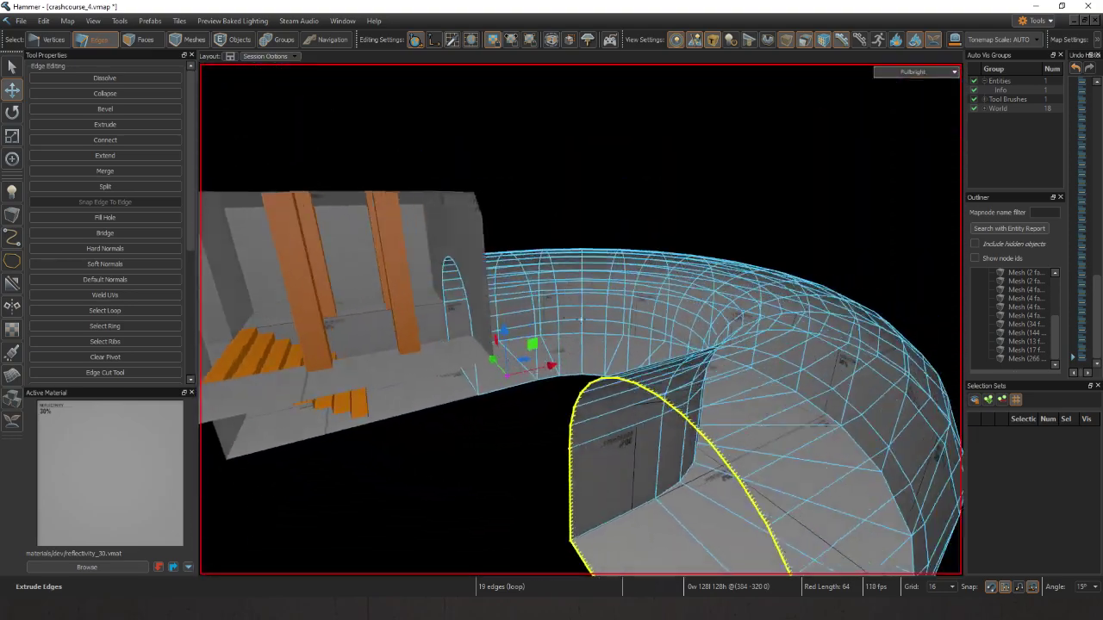
key(d)
key(a)
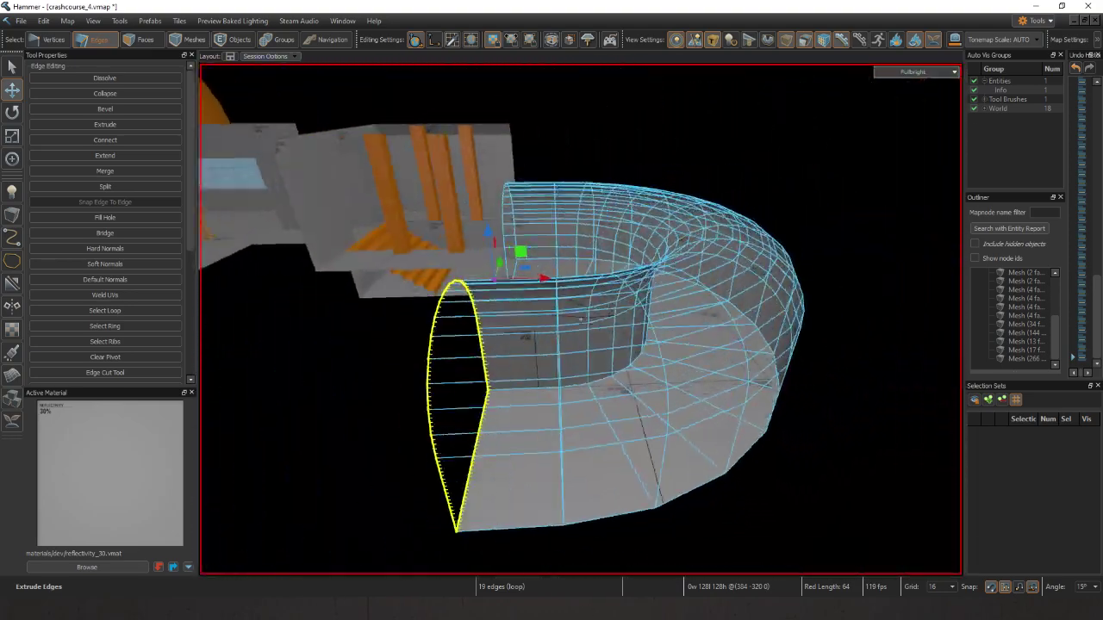
key(d)
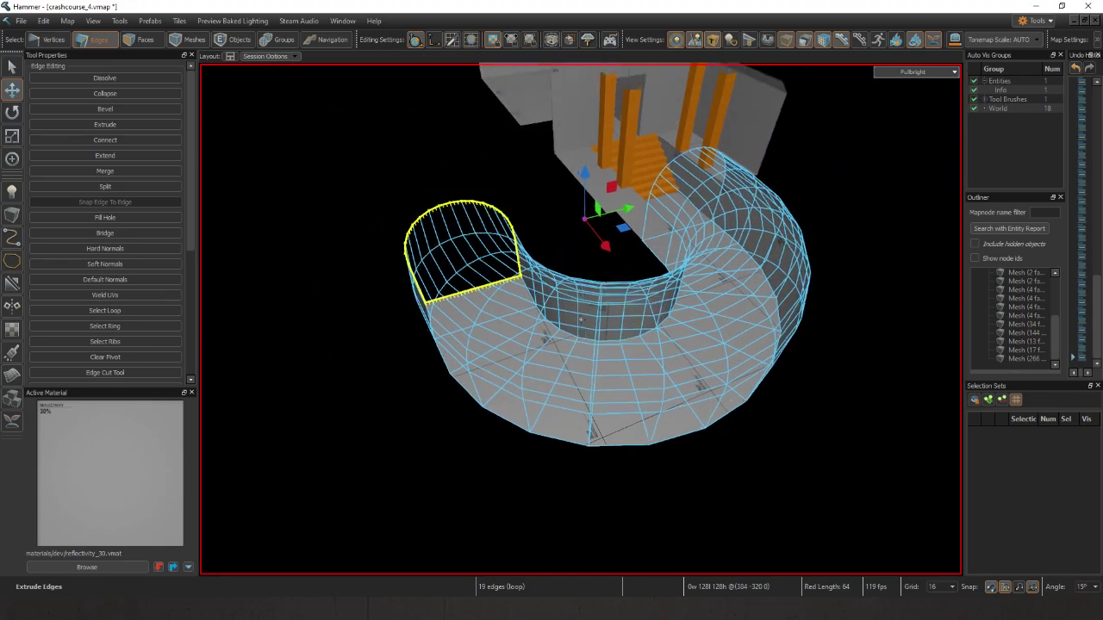
key(a)
key(z)
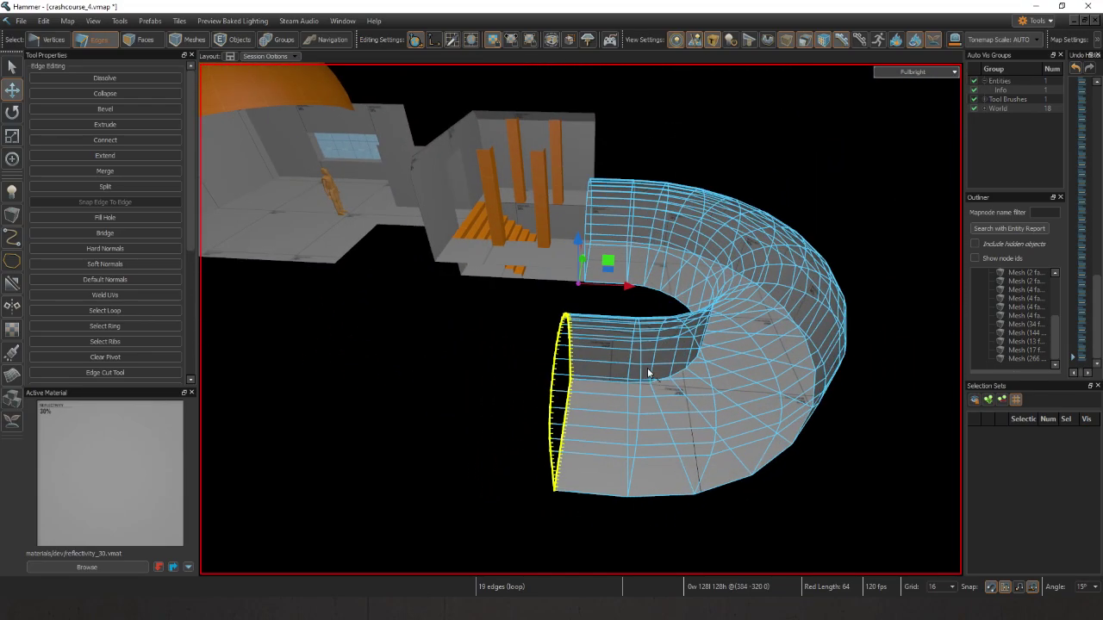
- Undo the passage extrusions one by one back to the start of the curve
key(ctrl+z)
key(ctrl+z)
key(ctrl+z)
key(ctrl+z)
key(ctrl+z)
key(ctrl+z)
key(ctrl+z)
key(ctrl+z)
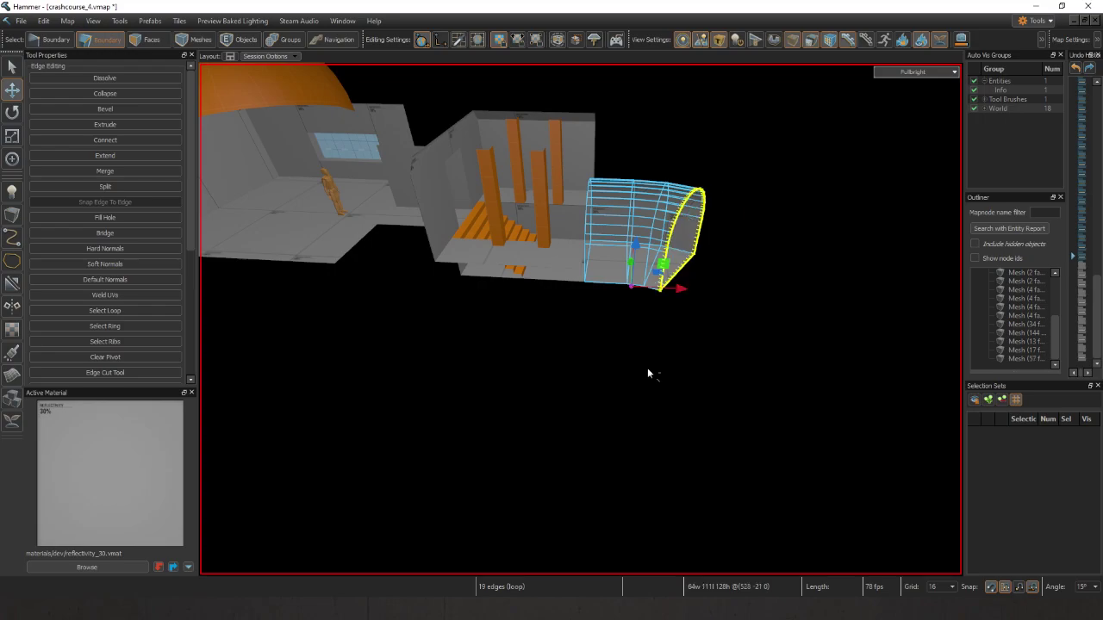
key(ctrl+z)
- Redo the extrusions one by one until the whole U-shaped passage is restored
key(ctrl+y)
key(ctrl+y)
key(ctrl+y)
key(ctrl+y)
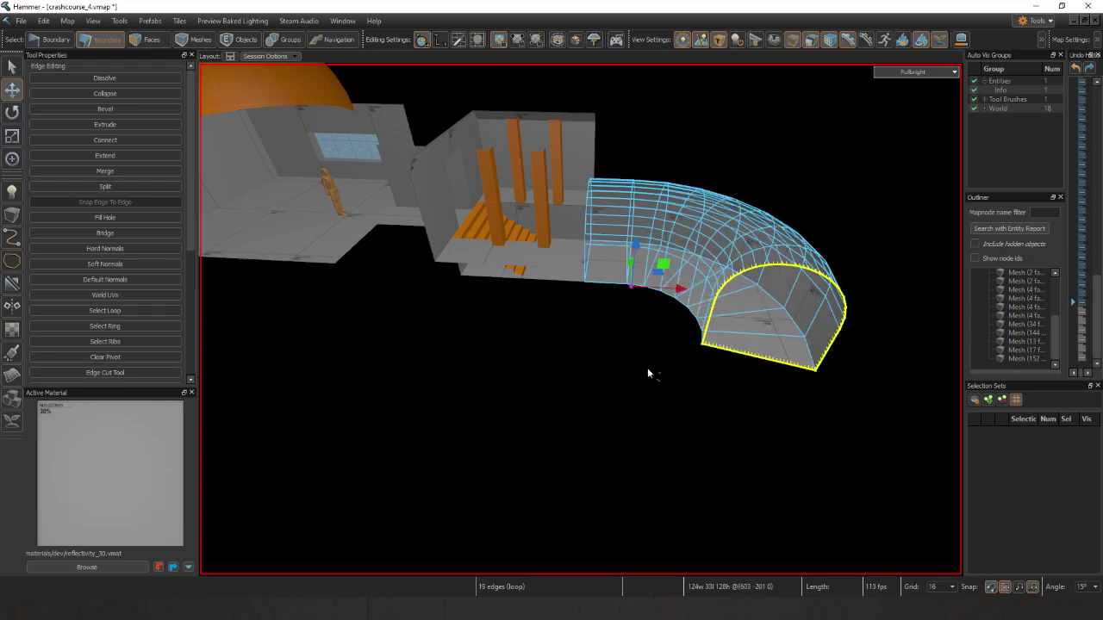
key(ctrl+y)
key(ctrl+y)
key(ctrl+y)
key(ctrl+y)
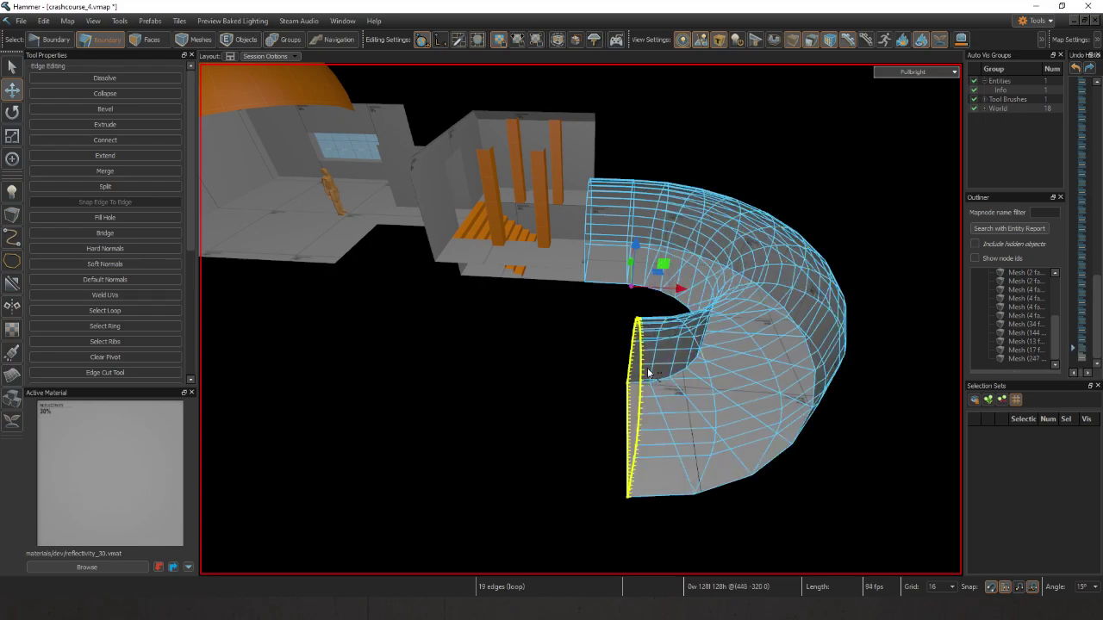
key(ctrl+y)
- Clear the edge selection and inspect the arched doorway and the curved passage's interior in face selection mode
click(757, 200)
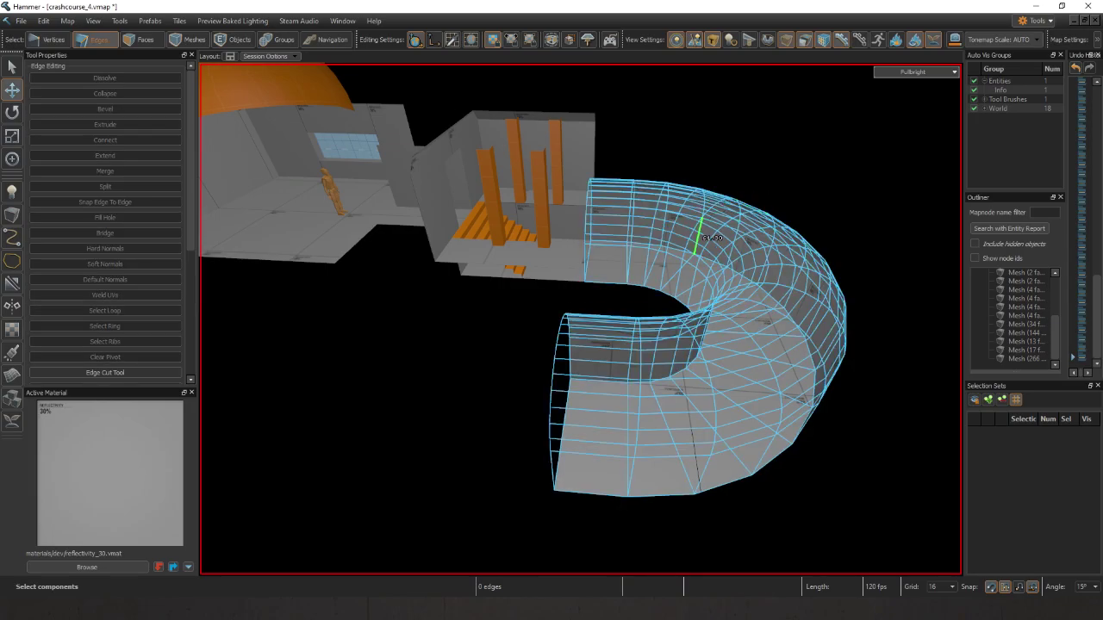
key(w)
right_drag(699, 239, 581, 319)
key(s)
key(w)
key(3)
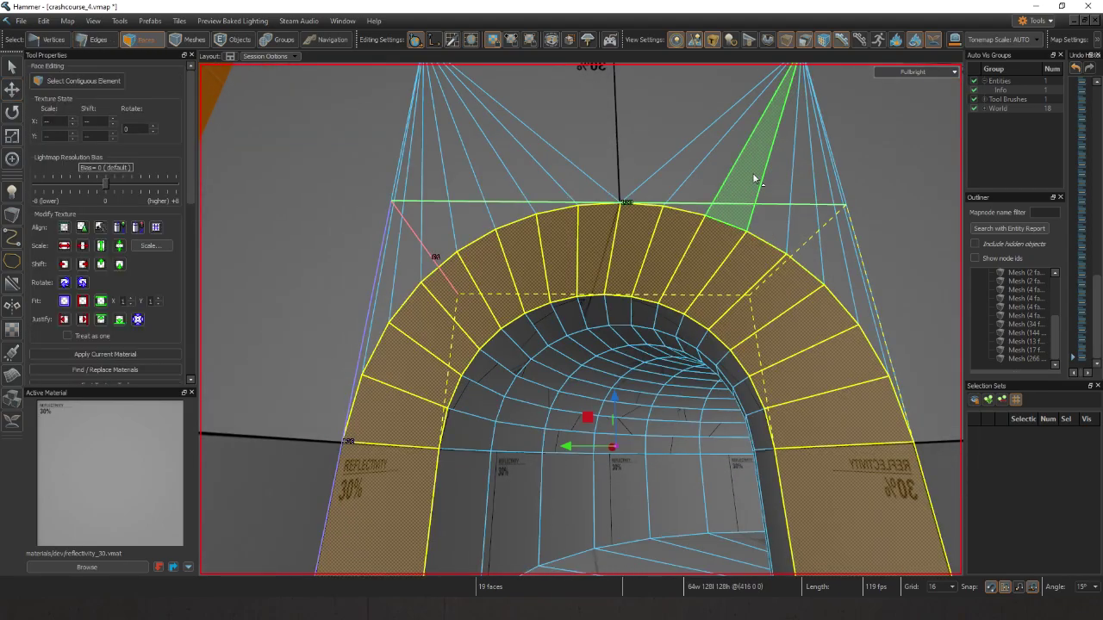
right_drag(868, 284, 581, 319)
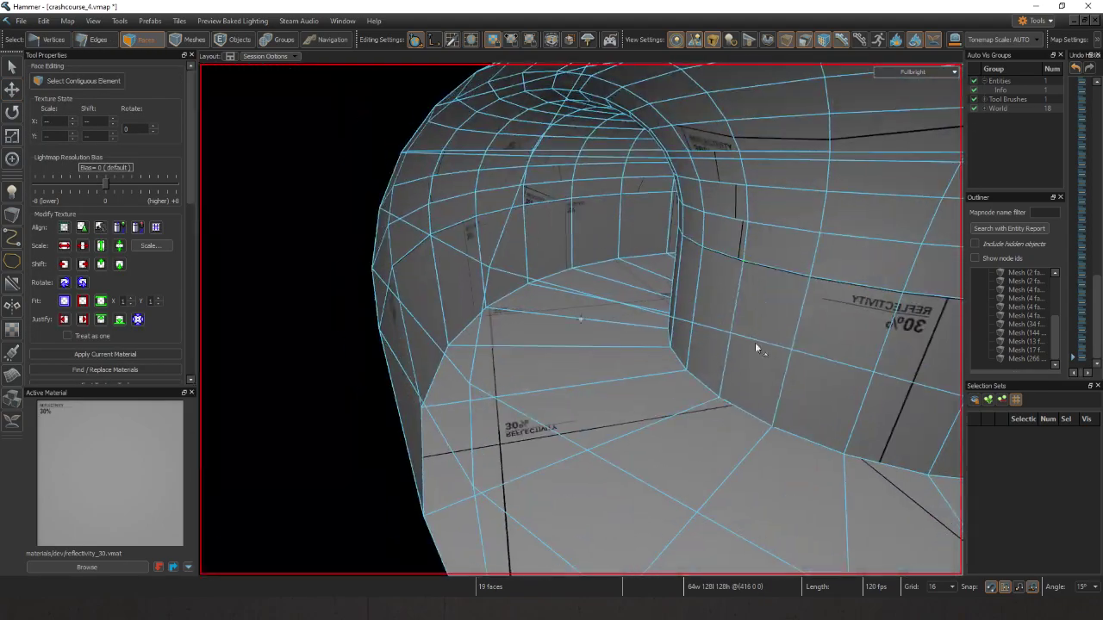
- Switch to object selection, clear the selection and view the whole map with the curved passage from outside
key(5)
right_drag(613, 354, 581, 319)
click(550, 340)
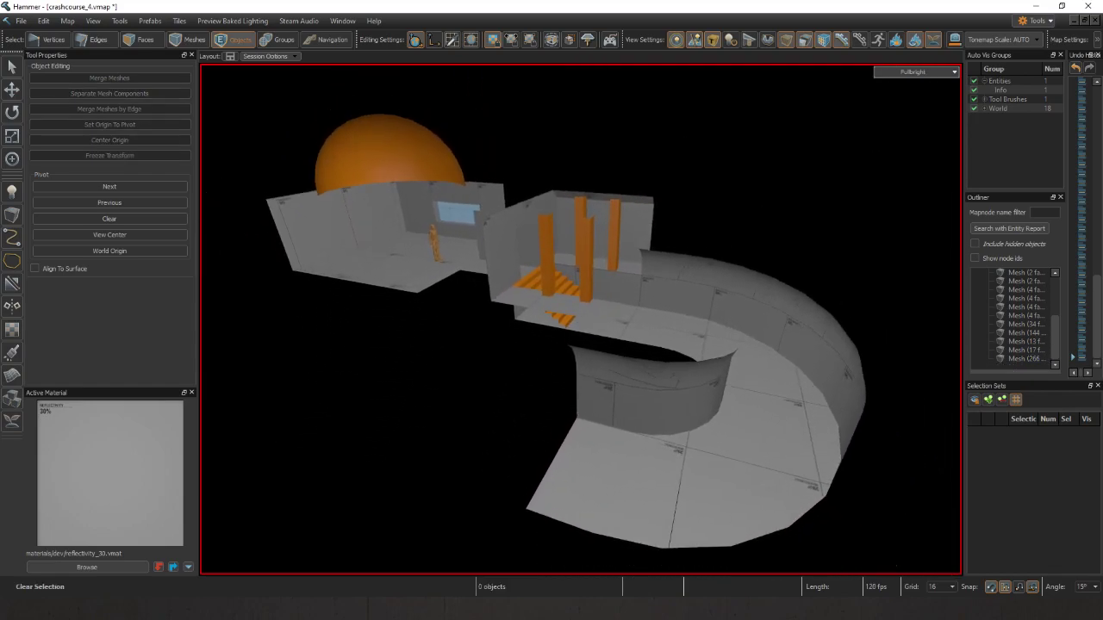